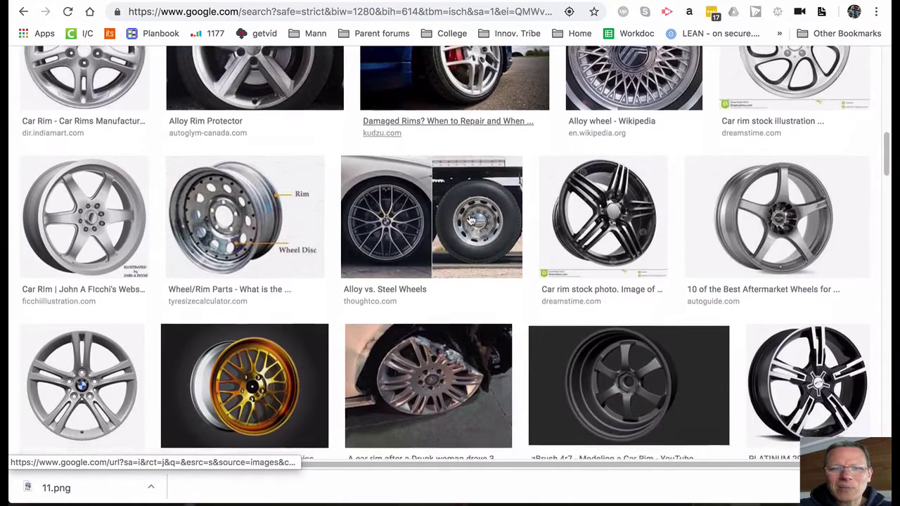
Refine the image search from car rims to "car rim profile" to find cross-section references.
scroll(471, 220, "up", 2)
scroll(471, 220, "up", 10)
left_click(171, 75)
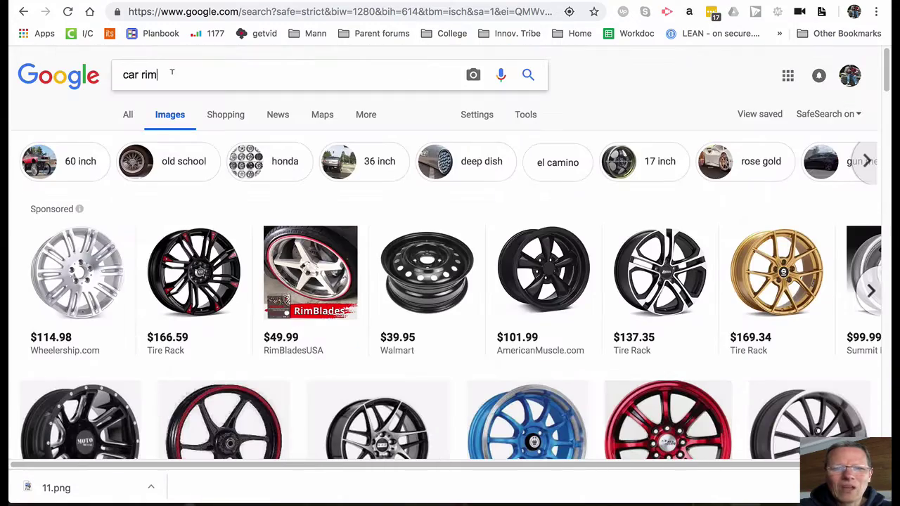
mouse_move(463, 261)
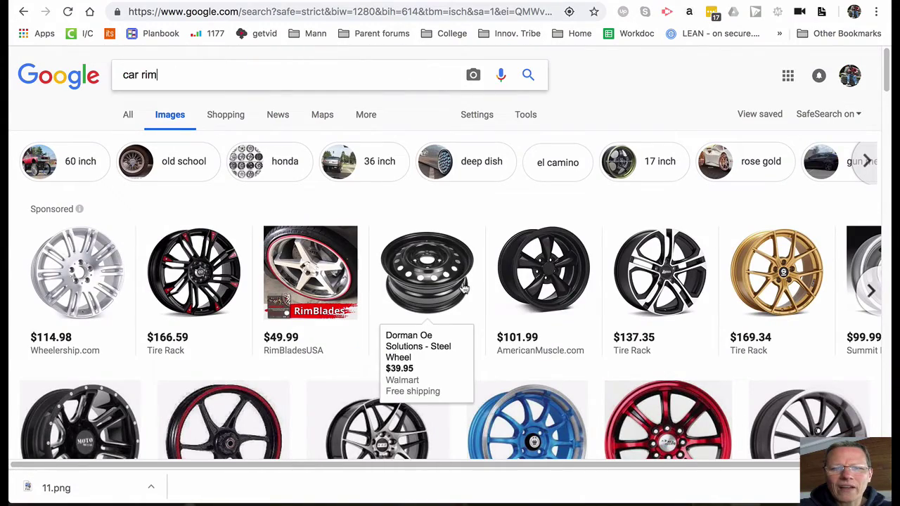
type("profile")
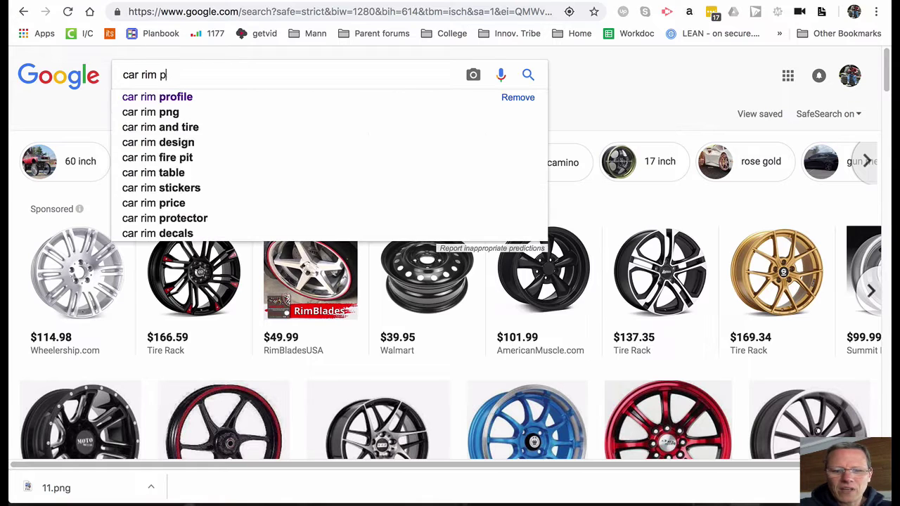
key("Return")
scroll(340, 242, "down", 3)
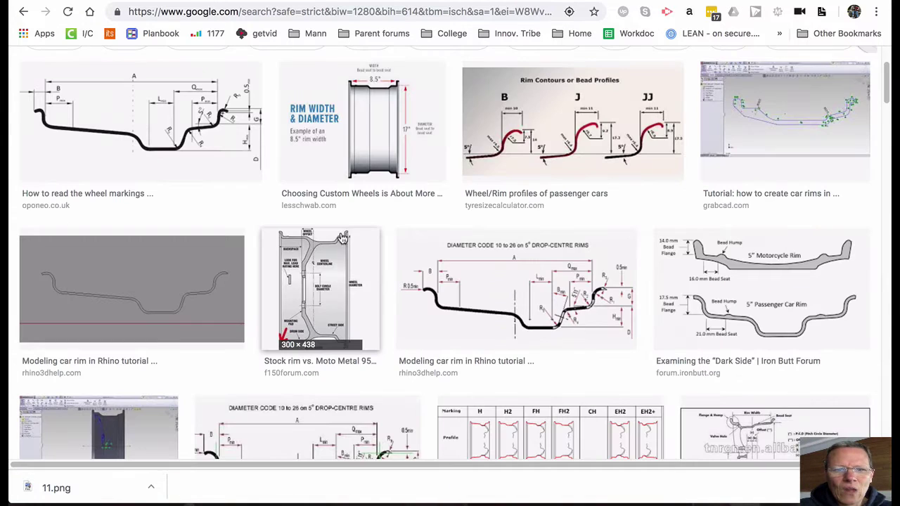
Examine the labelled "Stock rim vs. Moto Metal" cross-section image, close its preview and browse further rim profile results.
left_click(307, 268)
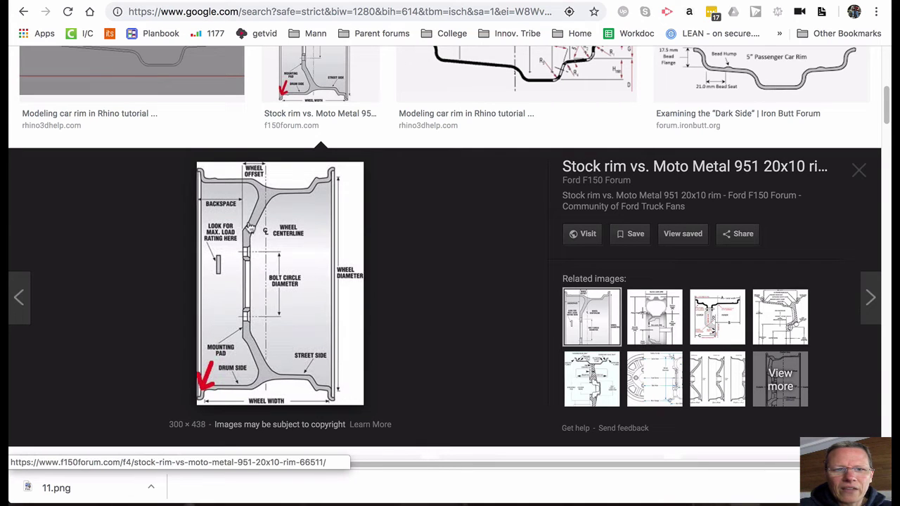
left_click(858, 169)
scroll(486, 273, "down", 5)
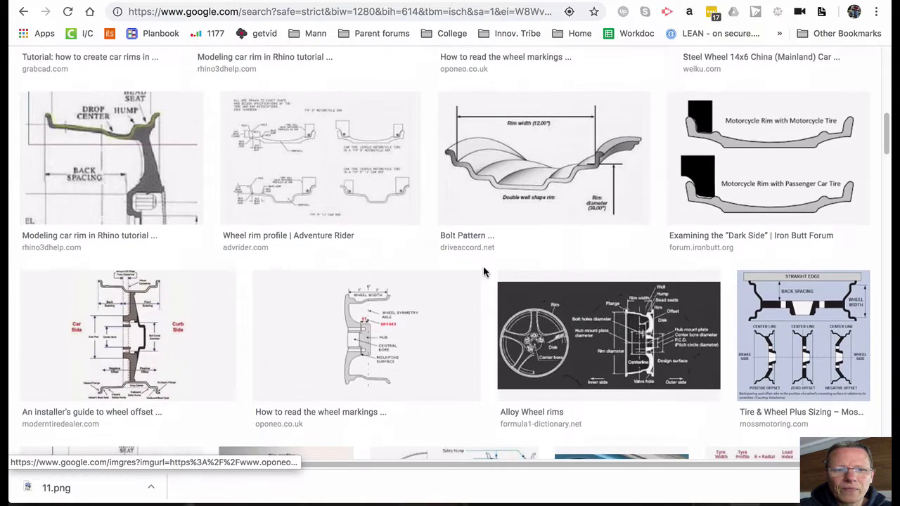
Switch to Onshape and create a new document named "Car rim".
key("alt+Left")
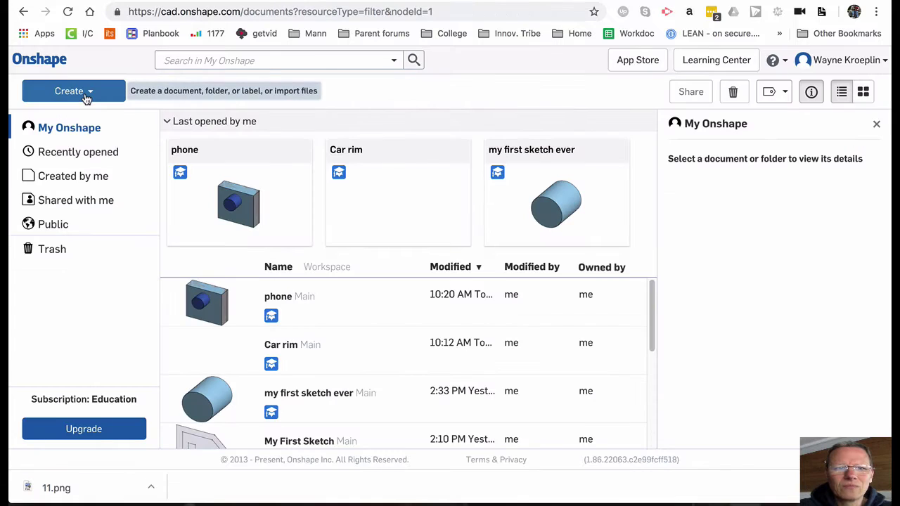
left_click(73, 92)
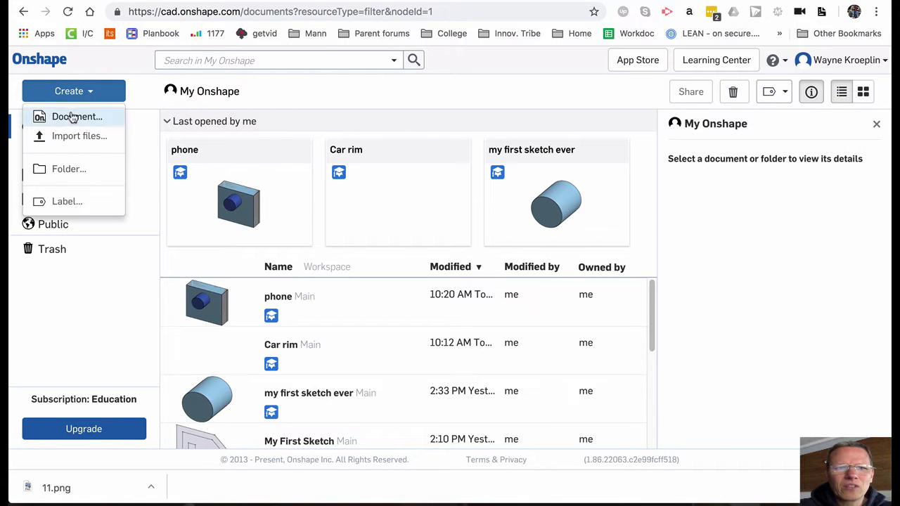
left_click(73, 118)
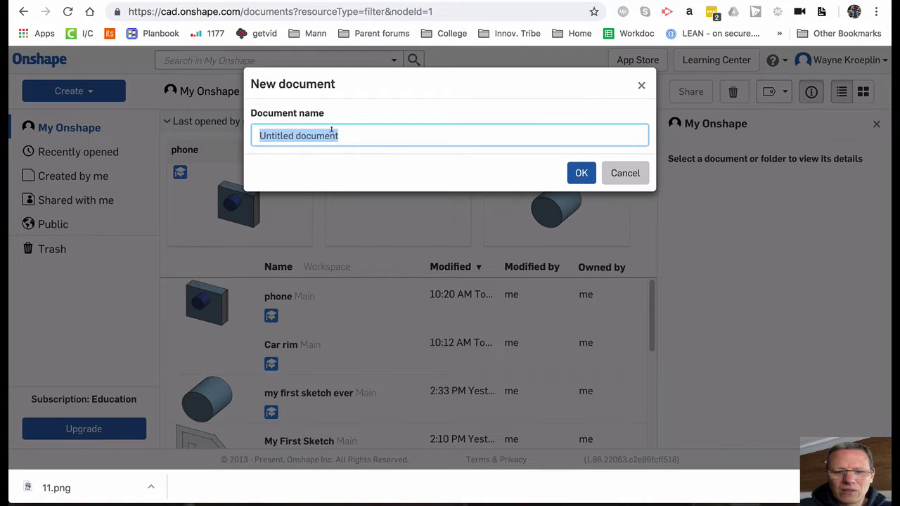
type("Car rim")
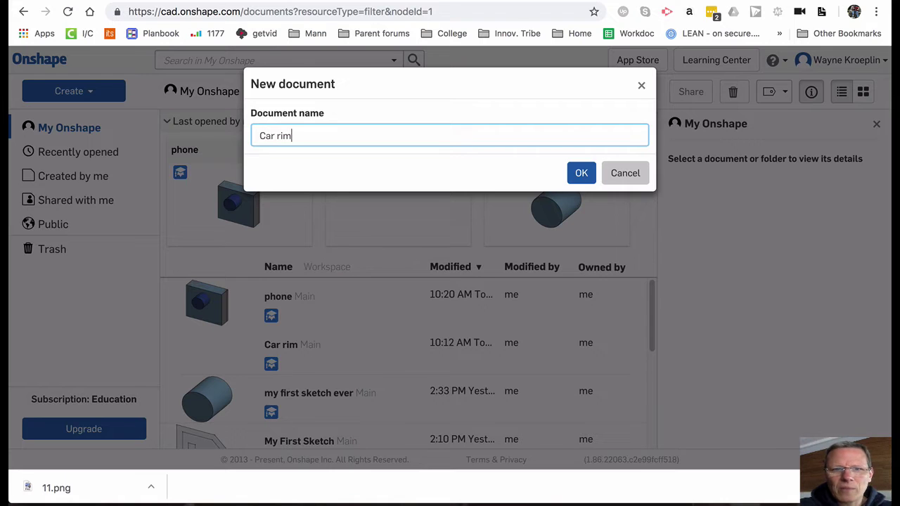
key("Return")
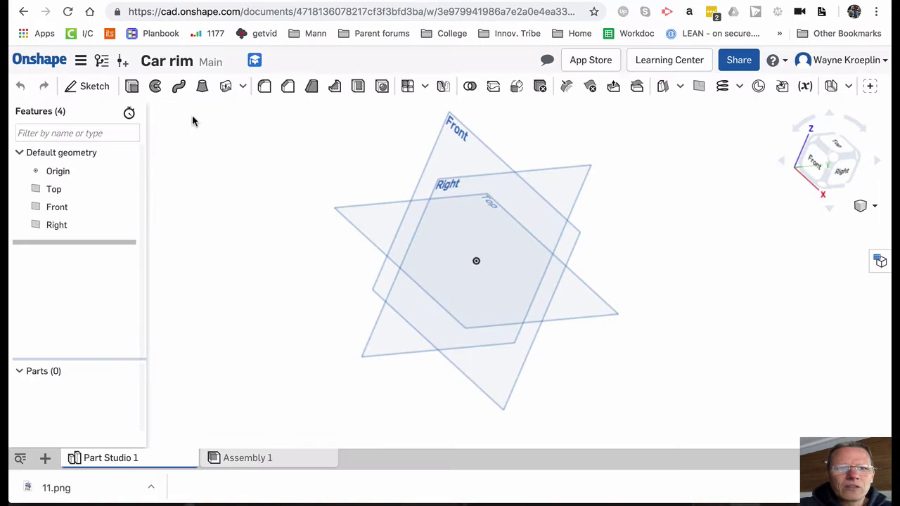
Start a sketch on the Front plane, view it face-on and hide the default planes.
left_click(467, 140)
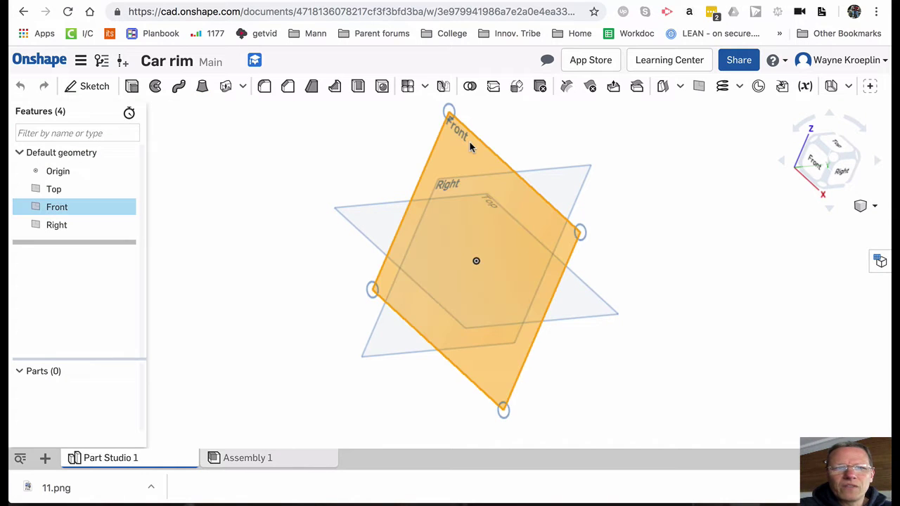
left_click(84, 87)
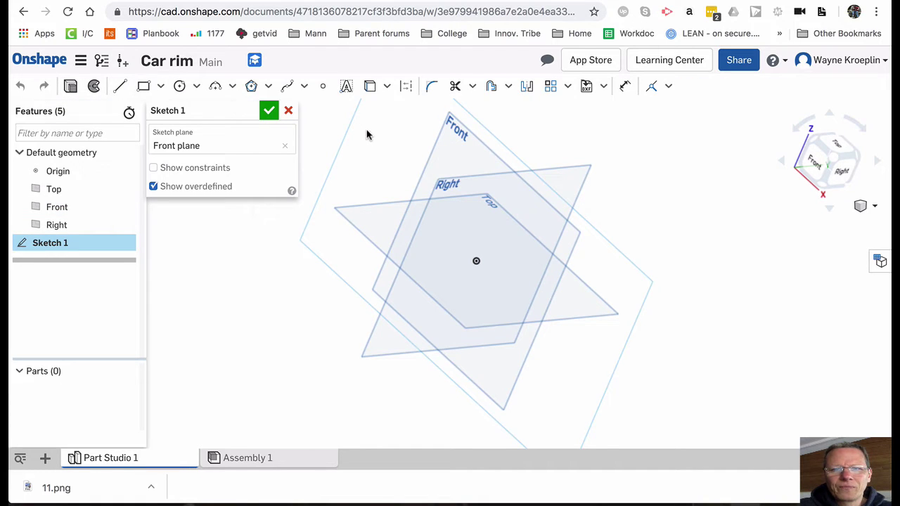
key("n")
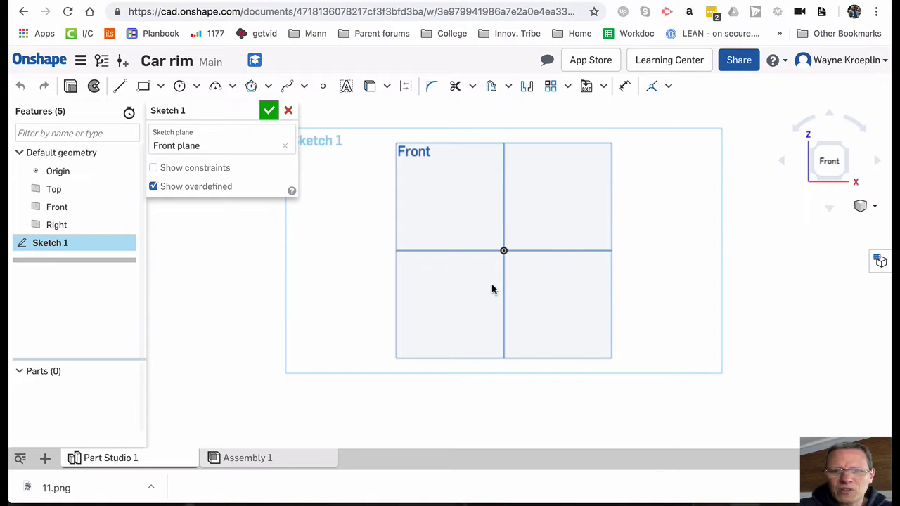
key("p")
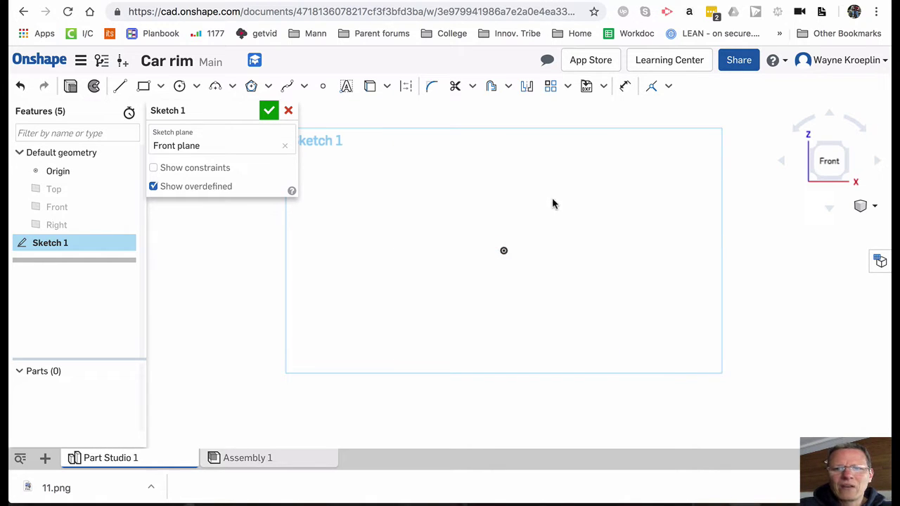
key("p")
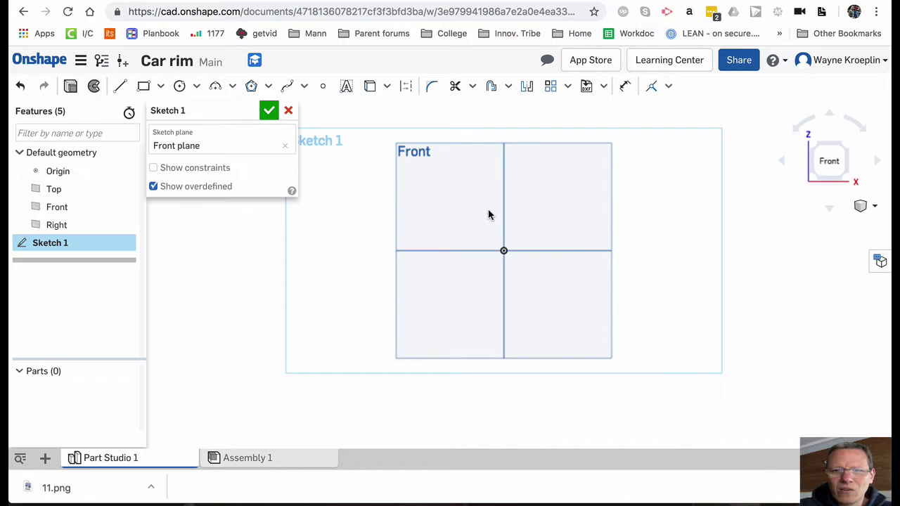
key("p")
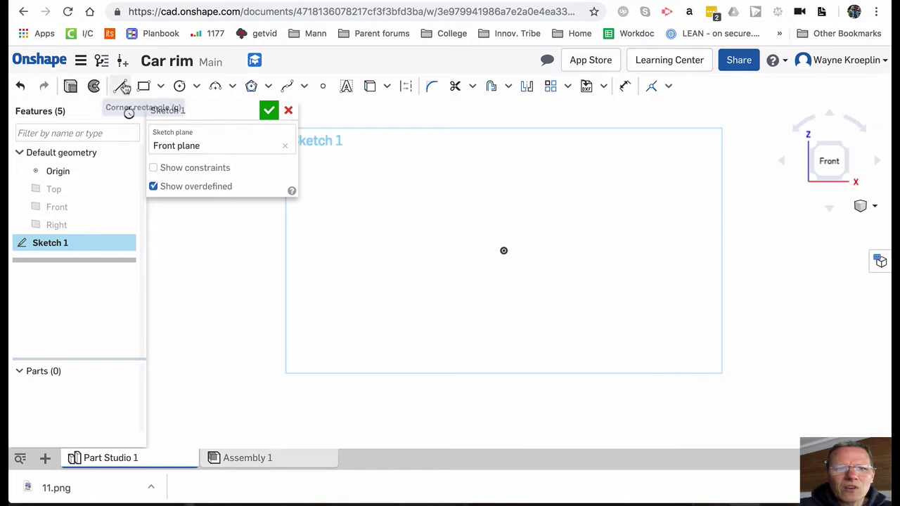
Sketch connected lines from the origin: about 2.29 in vertically up, 1.32 in and 0.5 in sloping up toward +X, then 0.48 in horizontal.
left_click(121, 86)
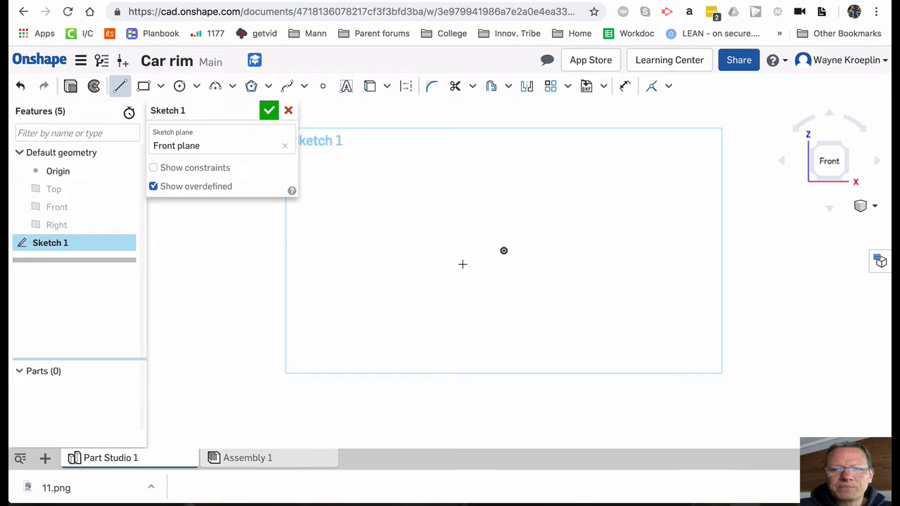
left_click(503, 249)
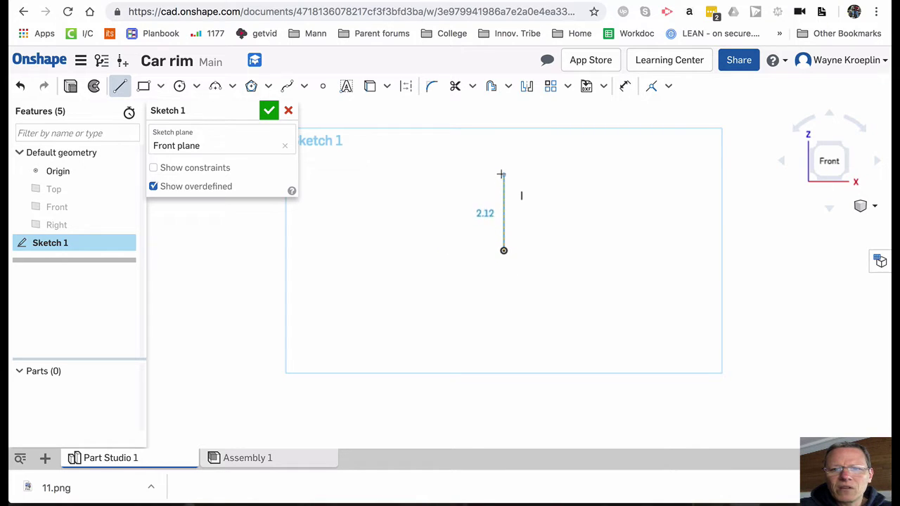
left_click(504, 169)
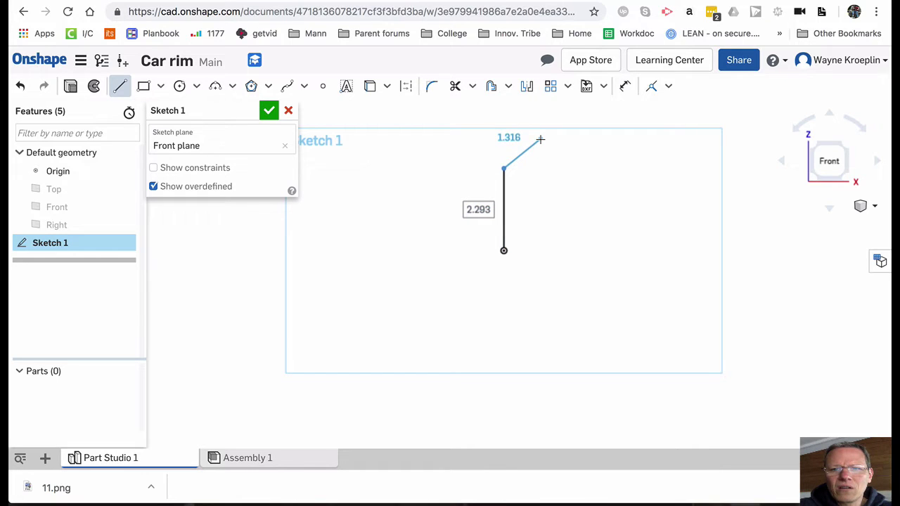
left_click(540, 139)
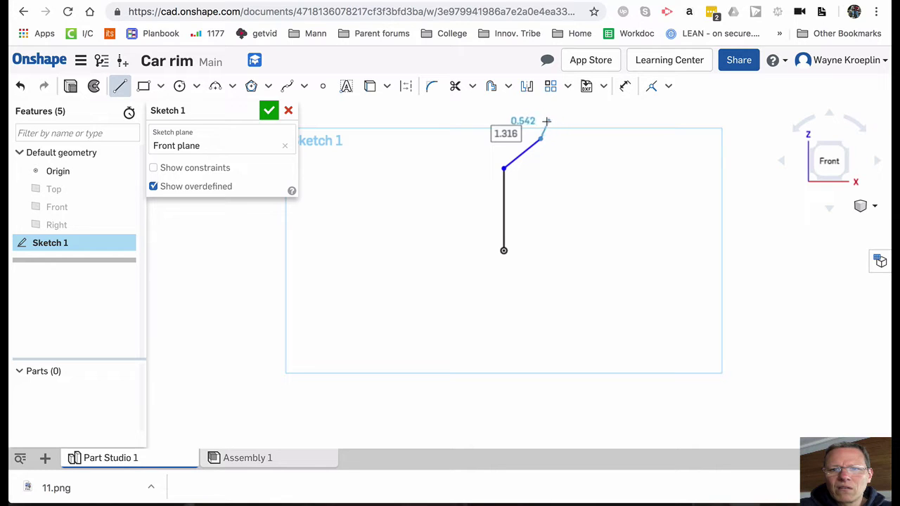
left_click(545, 122)
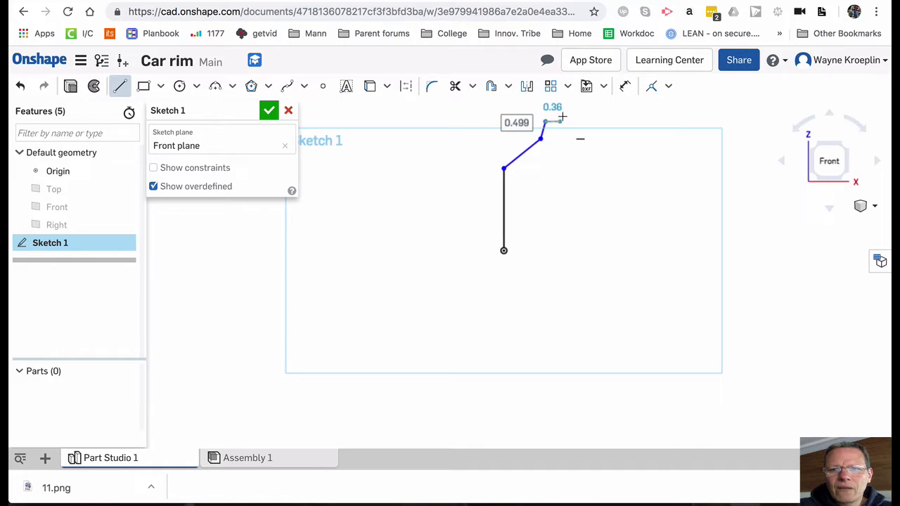
left_click(563, 121)
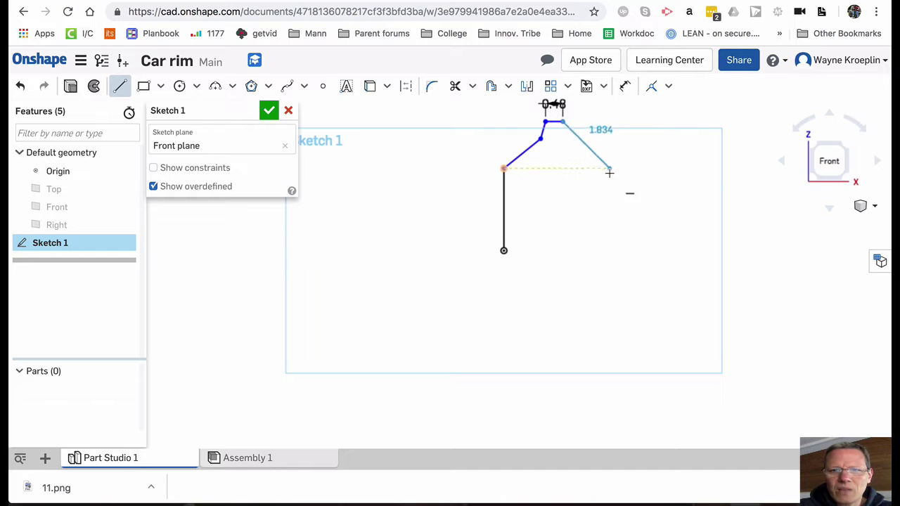
key("Escape")
mouse_move(611, 178)
middle_mouse_down()
mouse_move(619, 275)
mouse_move(643, 267)
mouse_move(628, 293)
middle_mouse_up()
scroll(626, 285, "down", 1)
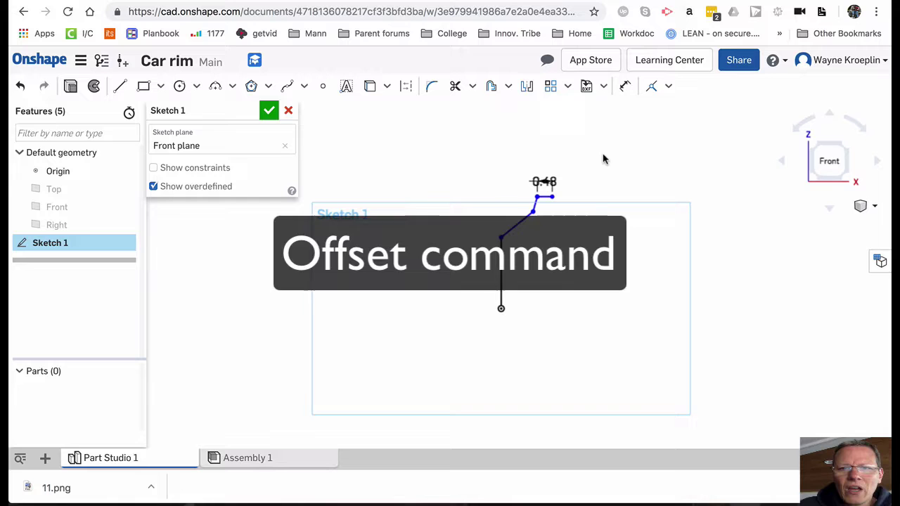
Offset the entire four-line chain about 0.36 in toward +X.
left_click(490, 87)
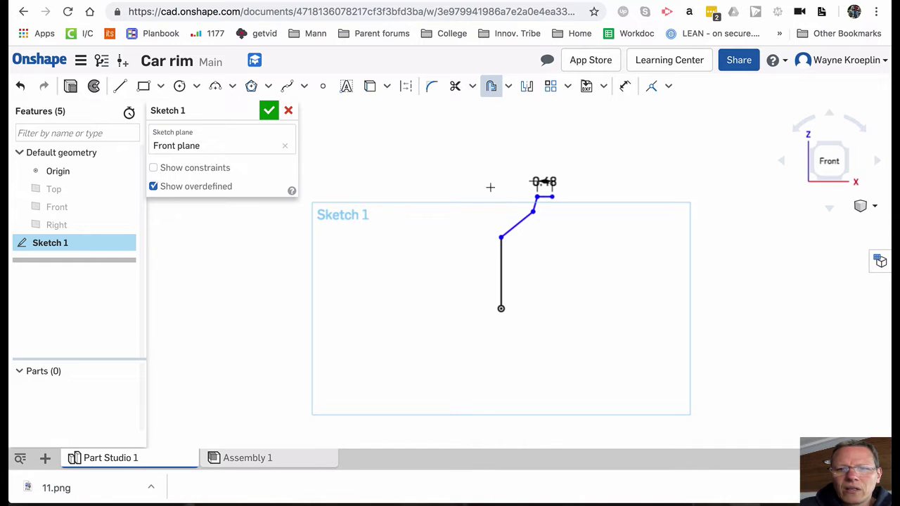
mouse_move(484, 181)
left_mouse_down()
mouse_move(553, 303)
mouse_move(555, 338)
left_mouse_up()
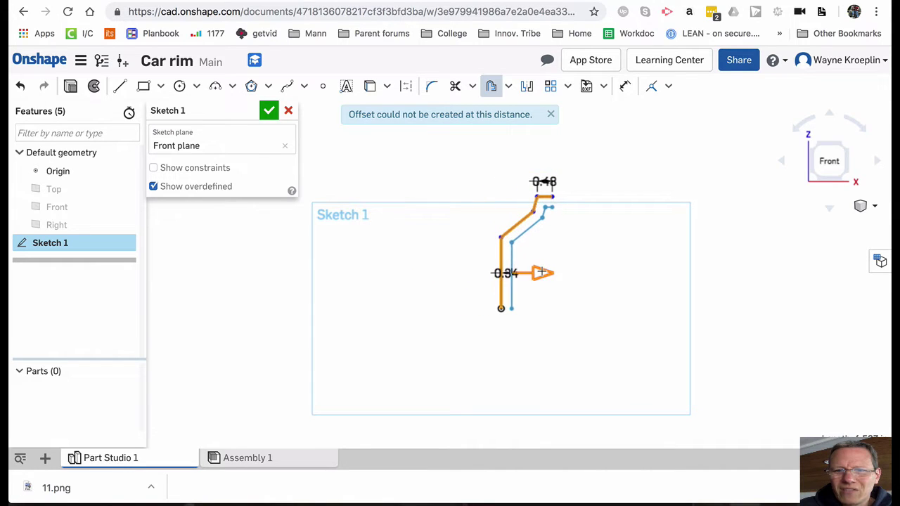
left_click(548, 259)
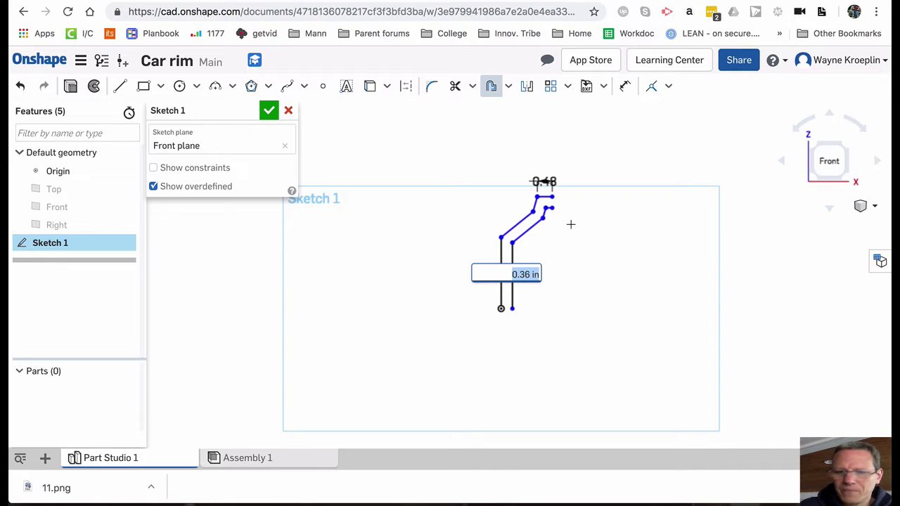
key("Return")
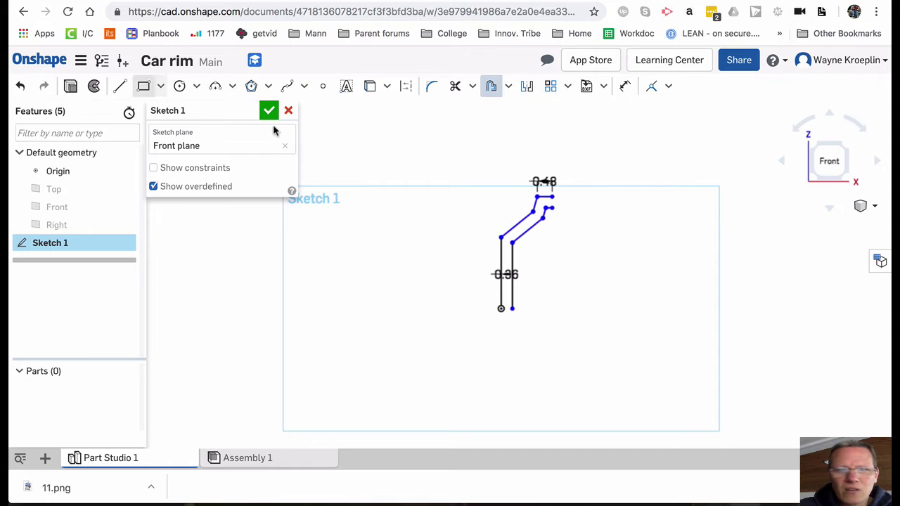
Sketch three connected lines rising toward -X from the original vertical line's upper end, about 2.25, 0.6 and 0.59 in long.
key("l")
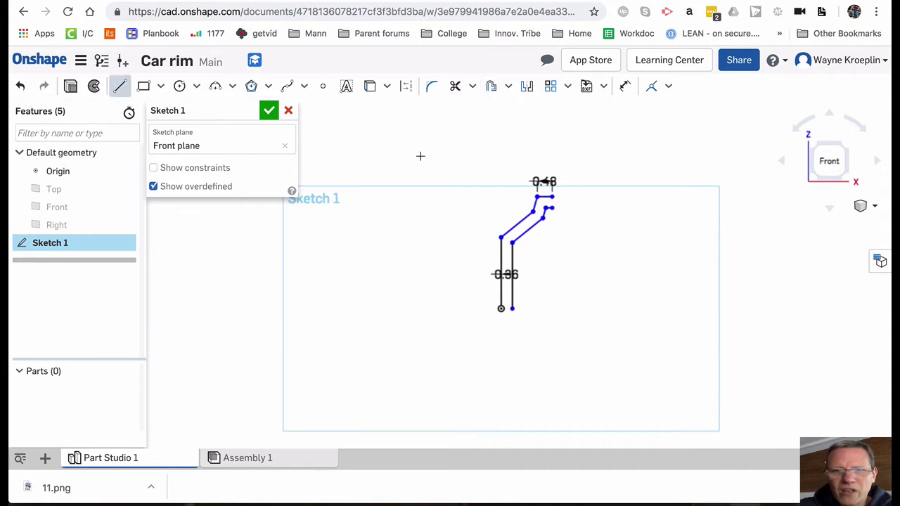
left_click(502, 238)
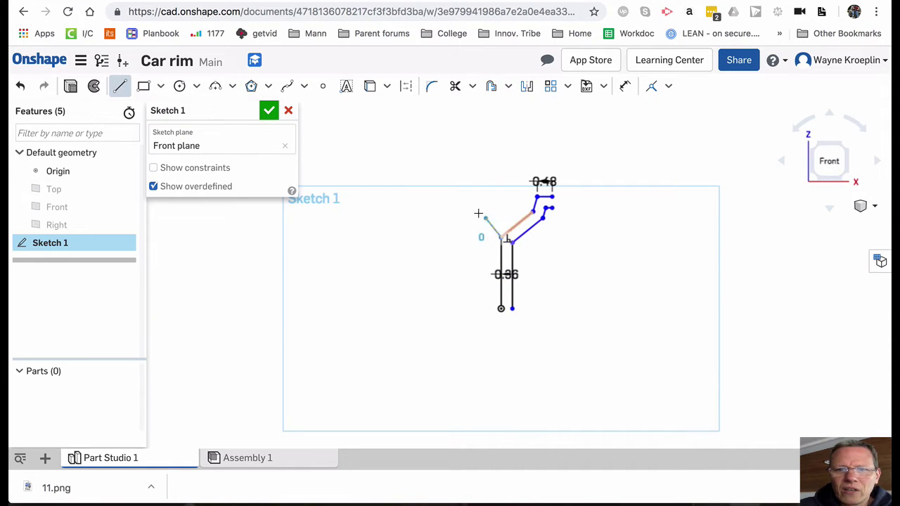
left_click(436, 212)
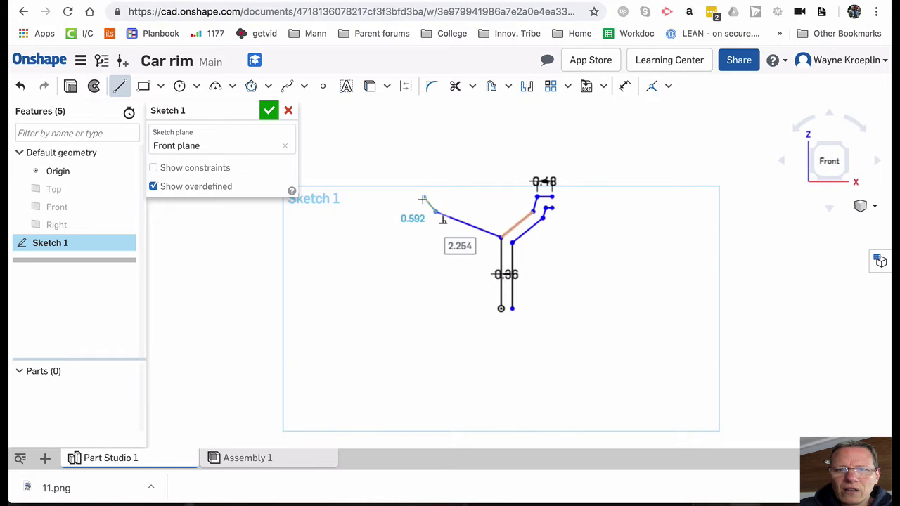
left_click(424, 198)
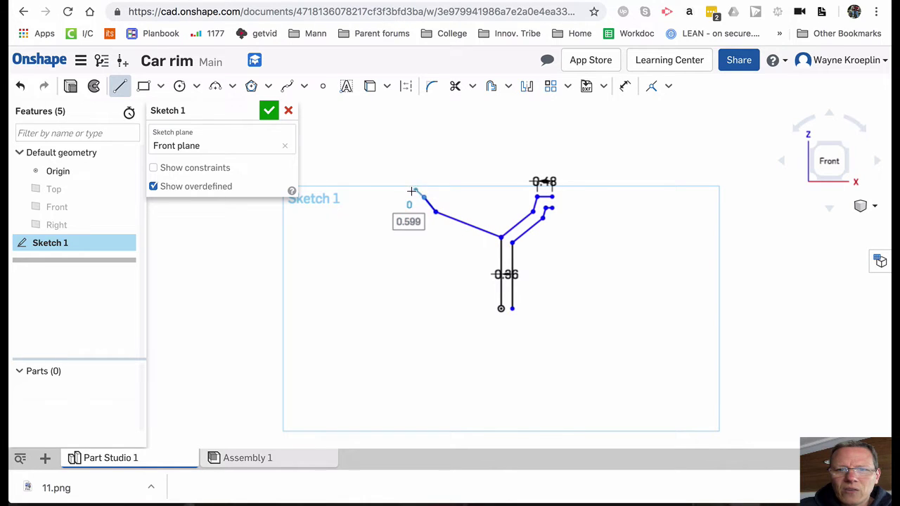
left_click(406, 192)
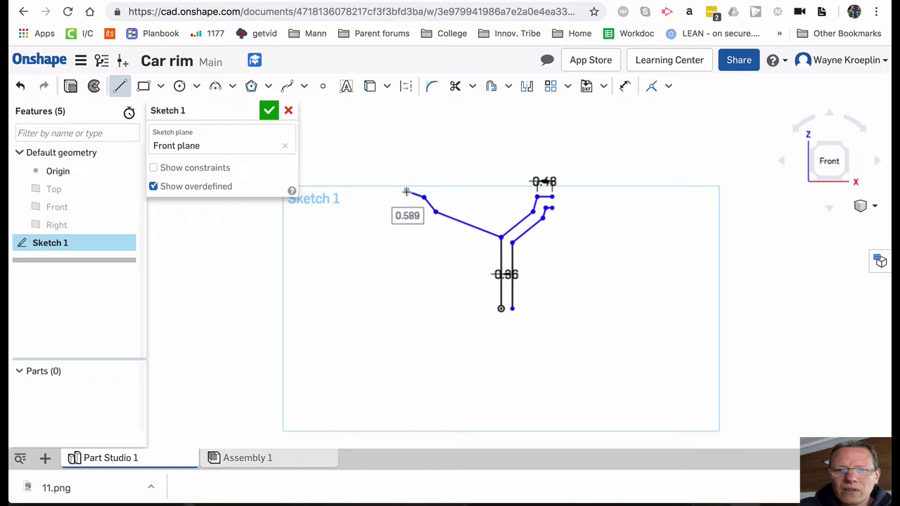
key("Return")
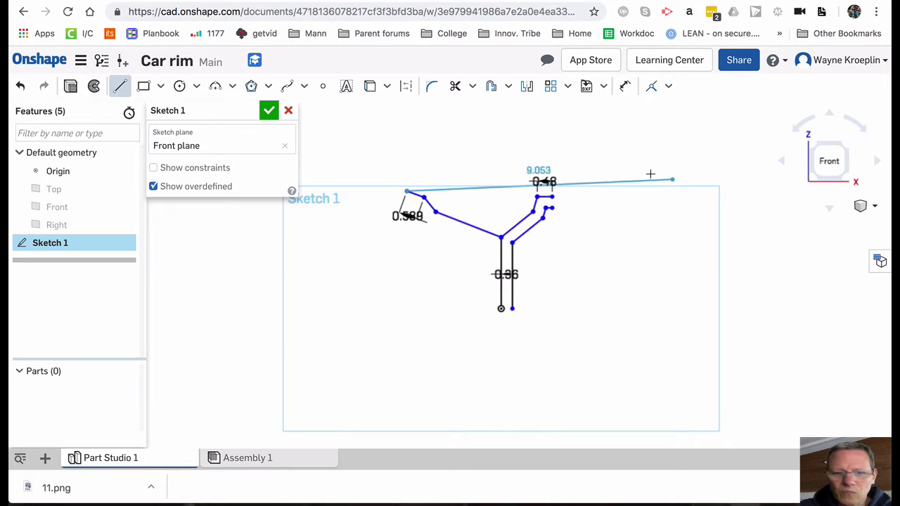
key("Escape")
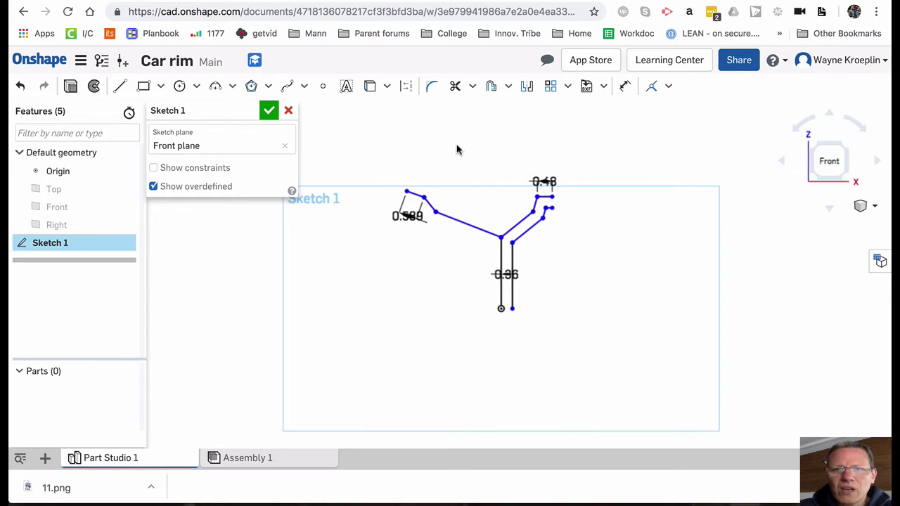
Offset the three-line chain on the -X side 0.25 in upward.
left_click(491, 86)
left_click(442, 214)
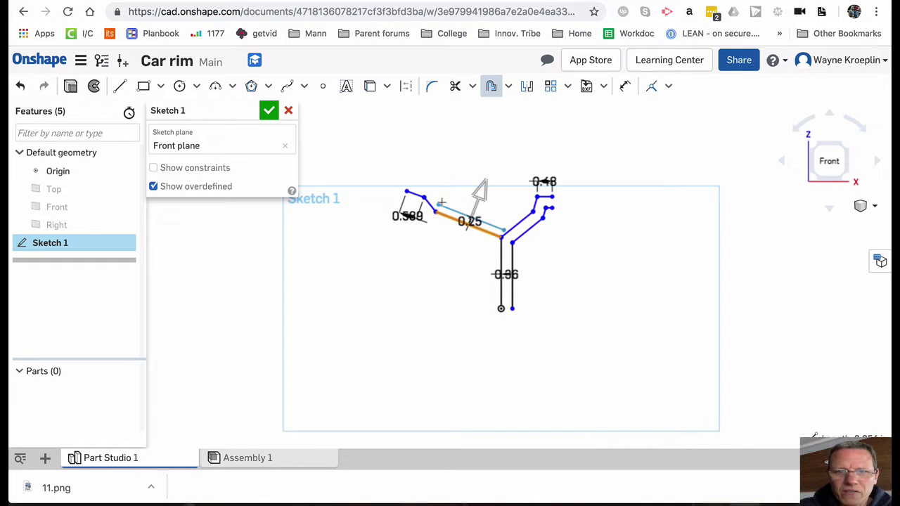
left_click(414, 193)
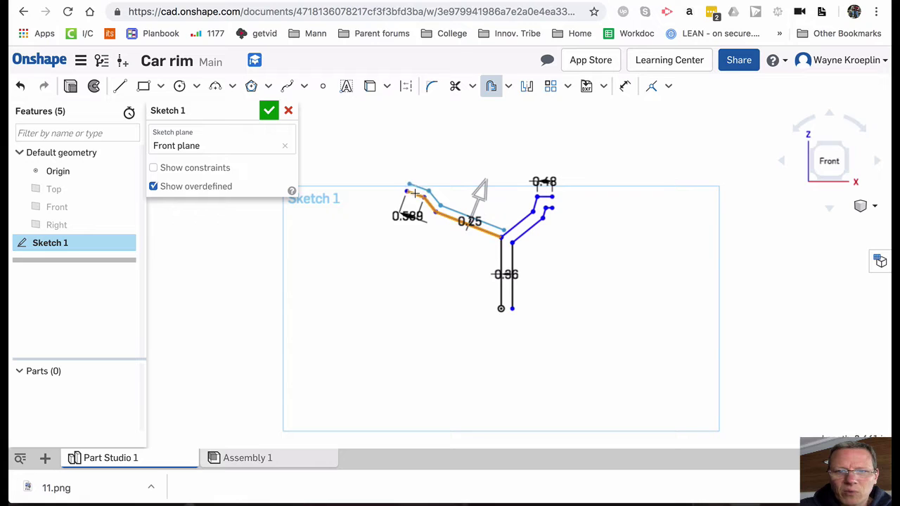
left_click(479, 205)
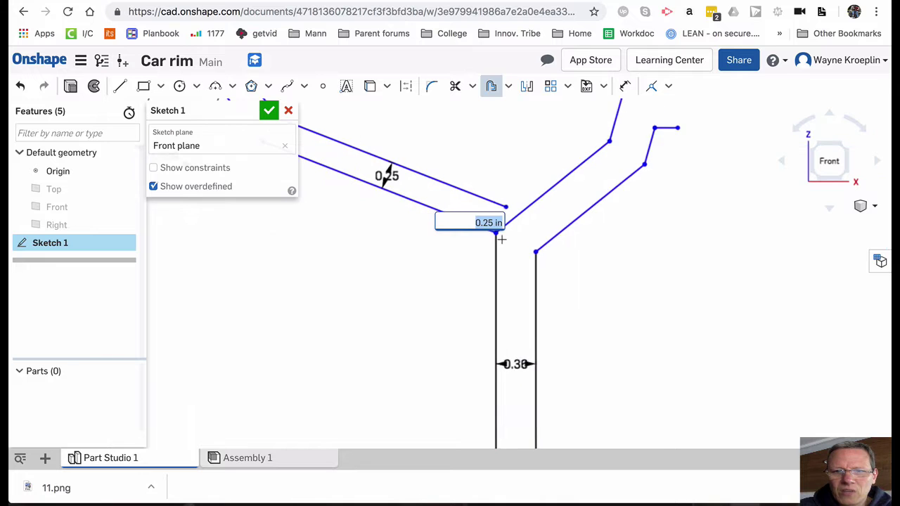
key("Return")
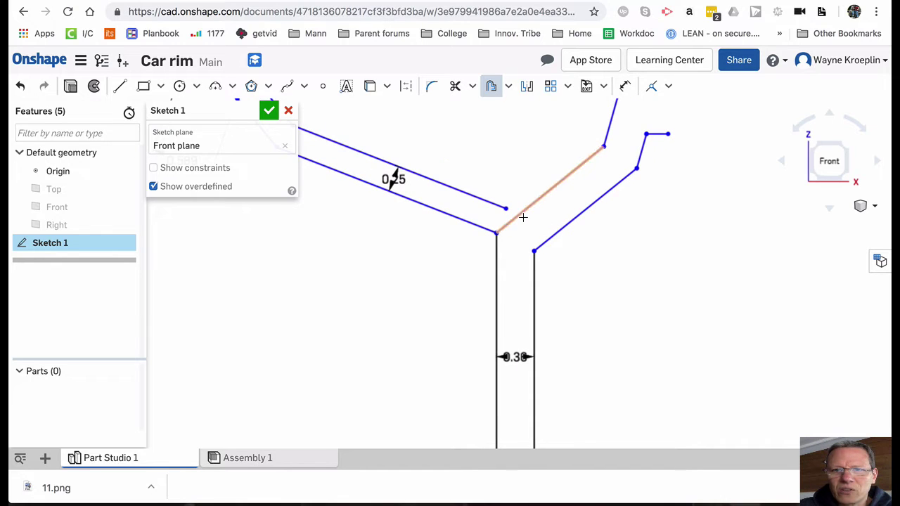
Extend the lower end of the new offset chain to meet the sloping line on the +X side.
left_click(473, 86)
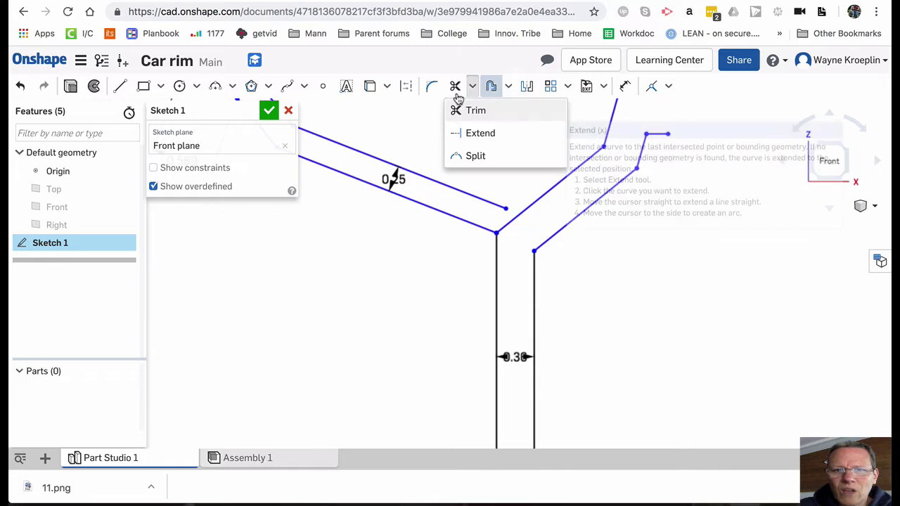
left_click(477, 134)
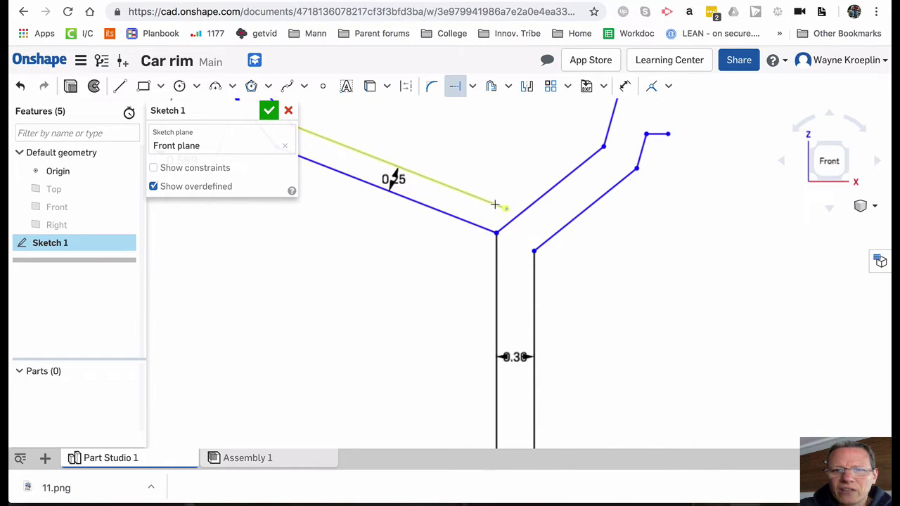
left_click(522, 213)
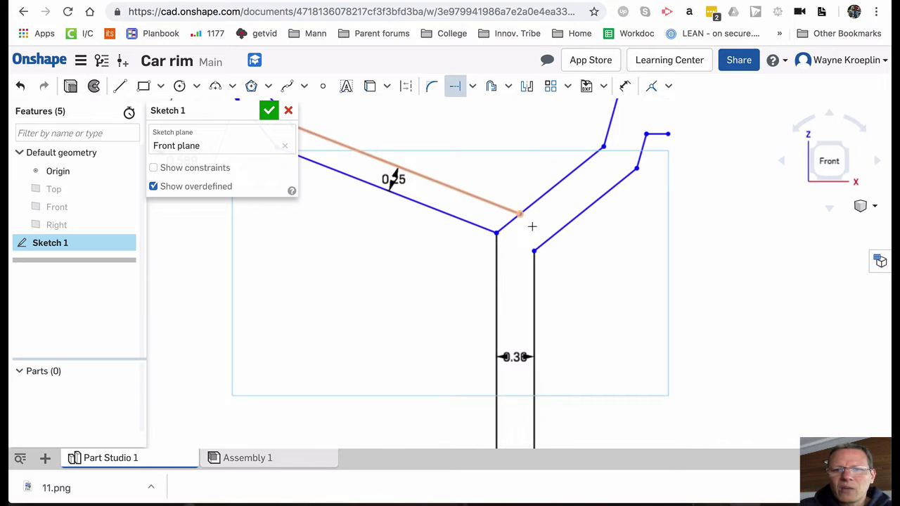
key("Escape")
Trim the short piece of the sloping line between the two -X chains at the junction.
scroll(510, 190, "down", 3)
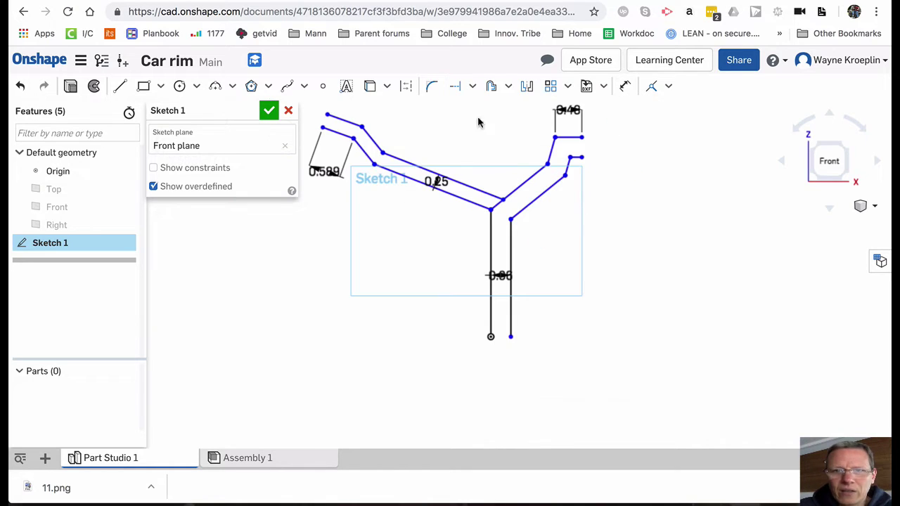
scroll(522, 209, "up", 3)
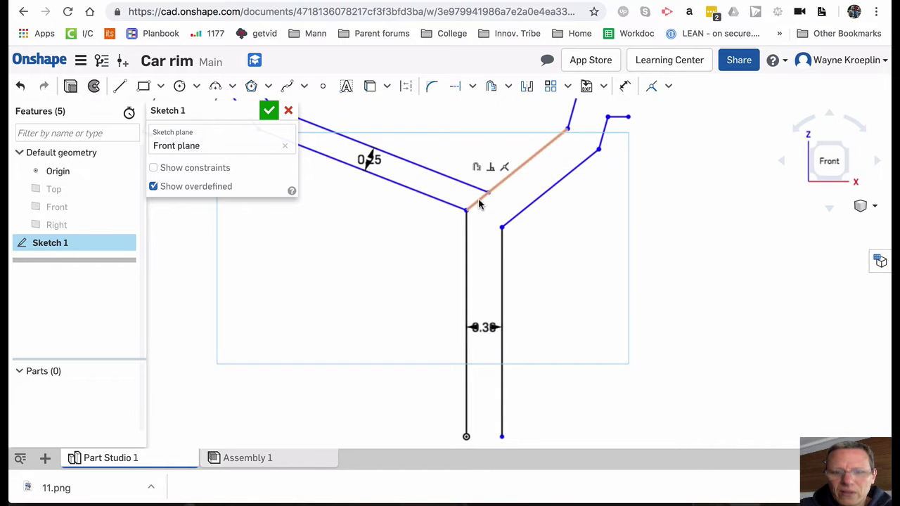
left_click(473, 85)
left_click(472, 110)
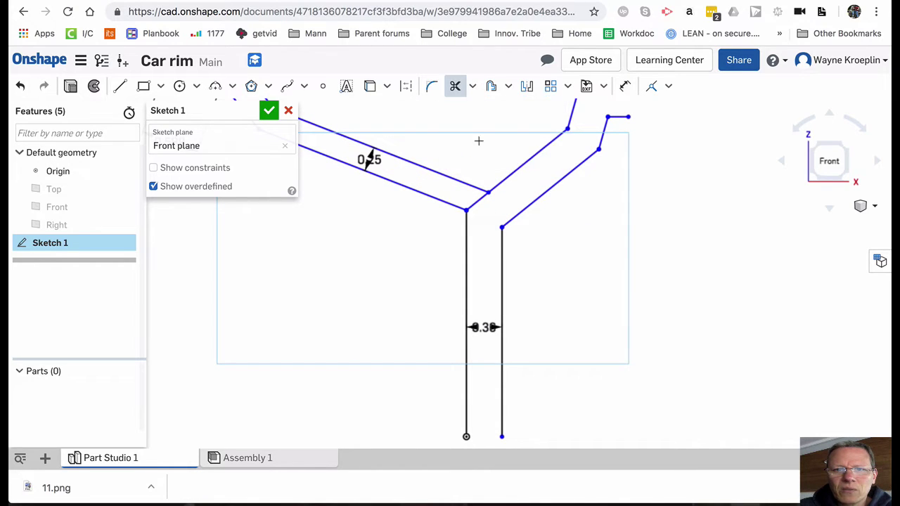
left_click(479, 201)
Close the profile with straight lines about 0.36 in at the +X tip, 0.25 in at the -X tip and 0.36 in at the base.
scroll(485, 197, "down", 5)
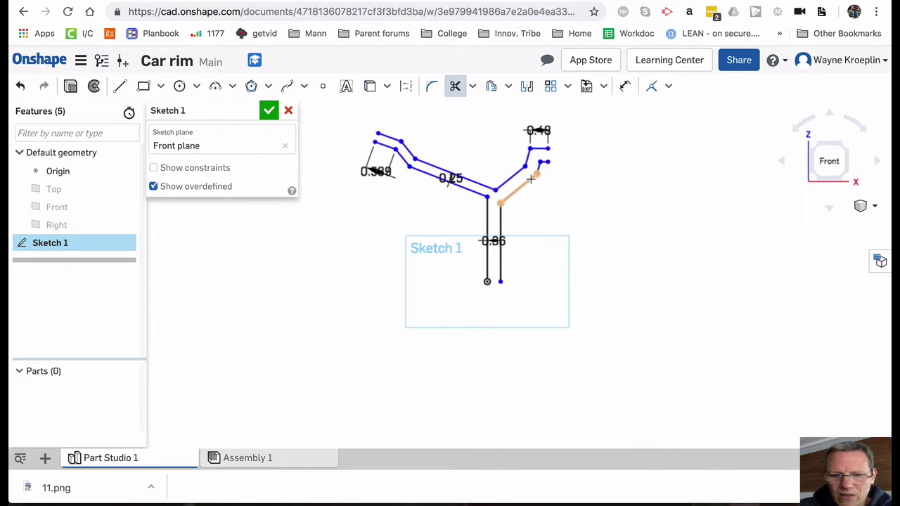
key("l")
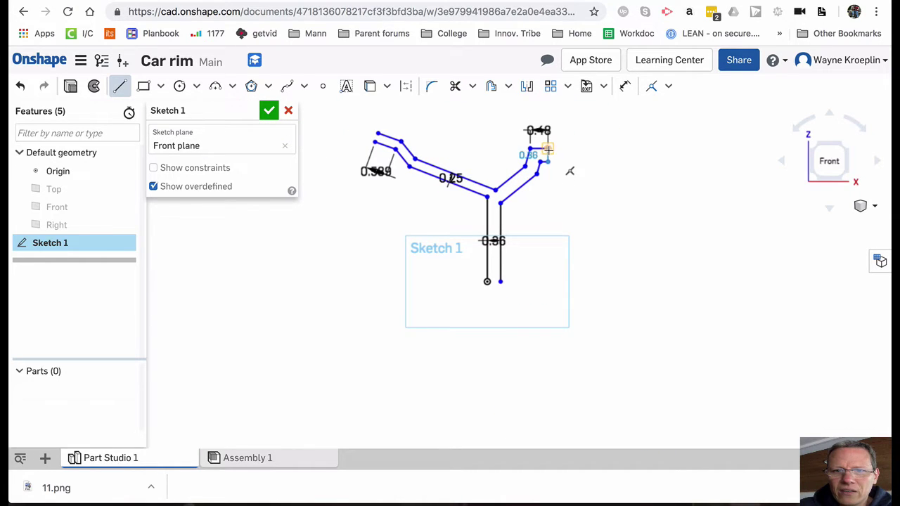
left_click(548, 149)
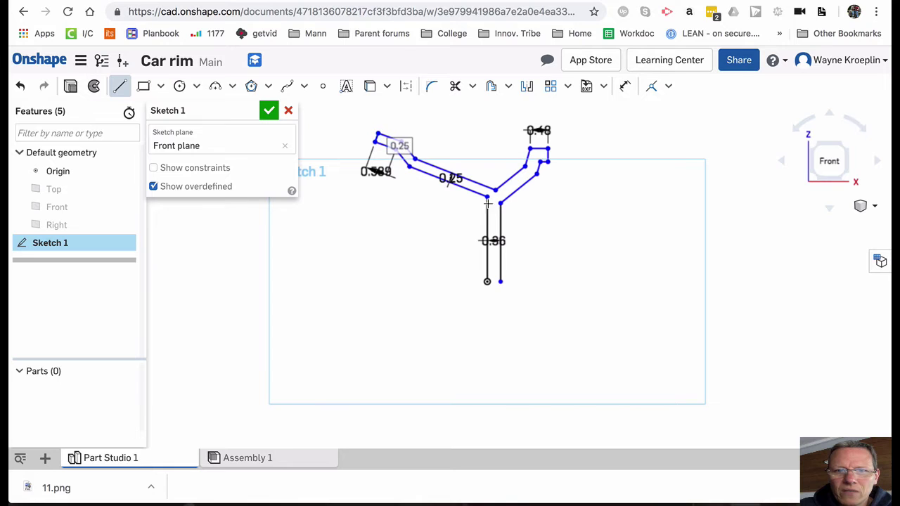
left_click(500, 282)
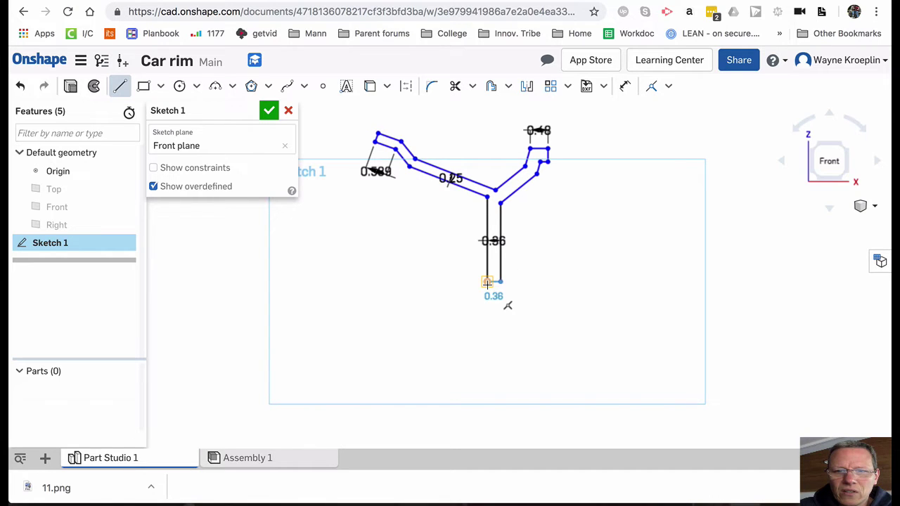
left_click(487, 281)
scroll(582, 201, "up", 2)
scroll(572, 181, "down", 1)
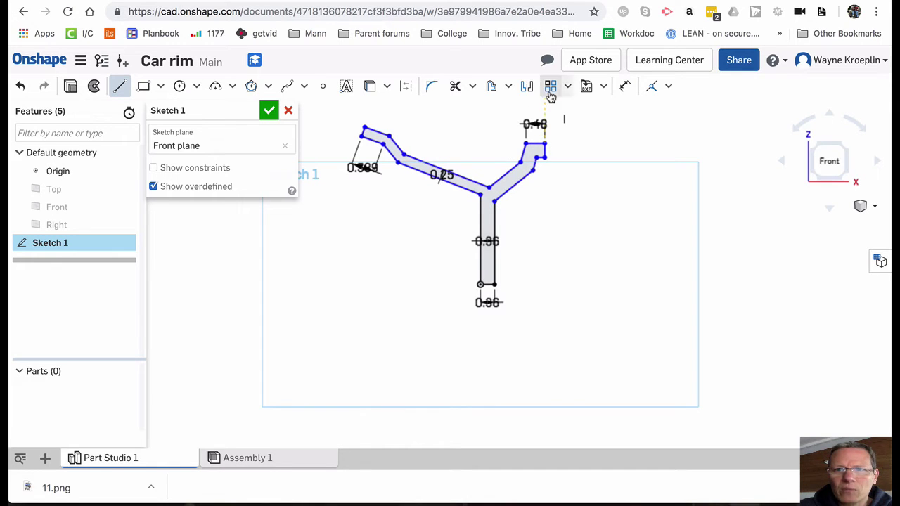
Examine the Wheel Offset cross-section diagrams among the browser's reference images, return to Onshape and finish the sketch.
key("ctrl+Tab")
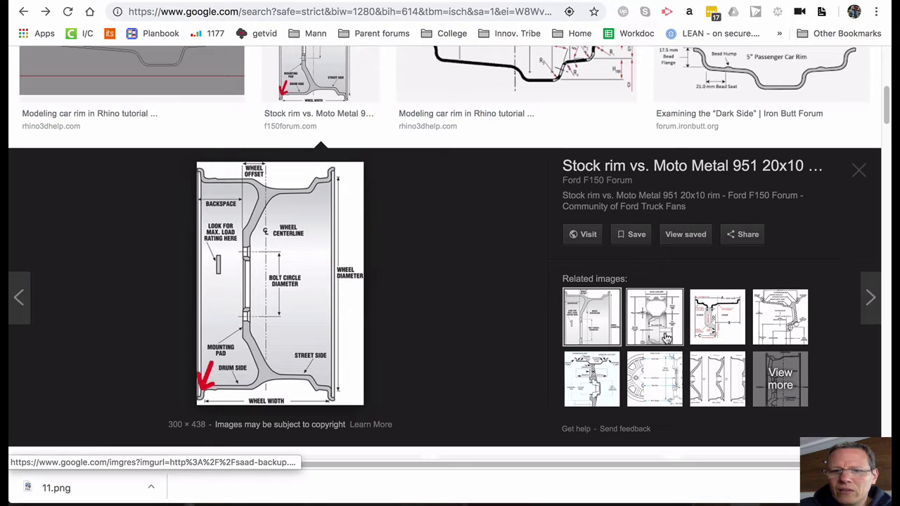
left_click(742, 380)
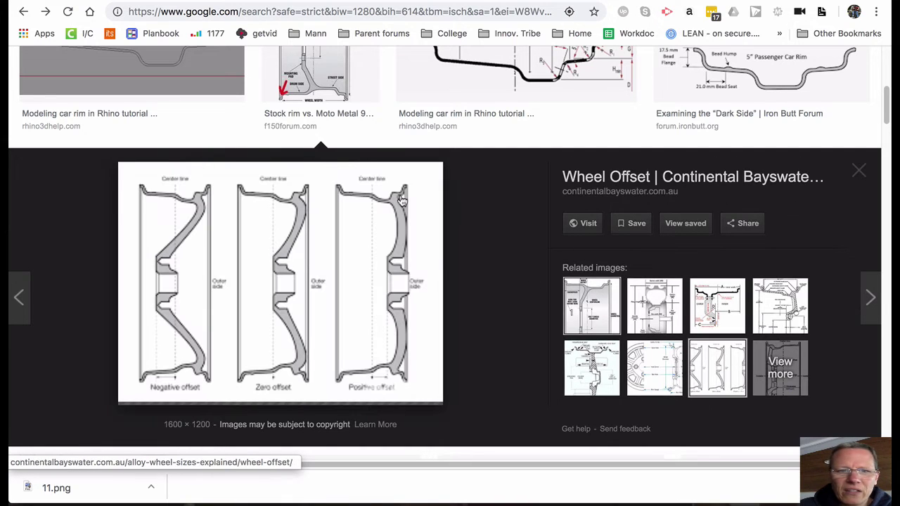
left_click(737, 305)
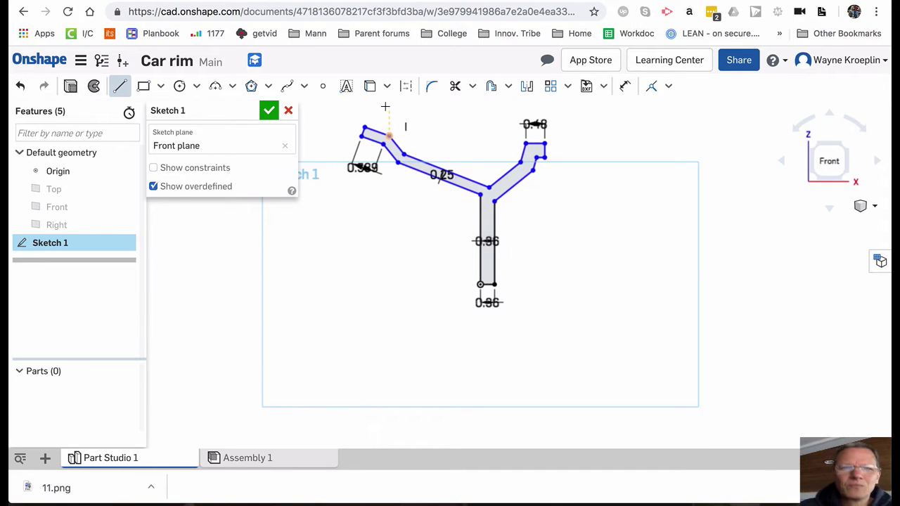
left_click(268, 113)
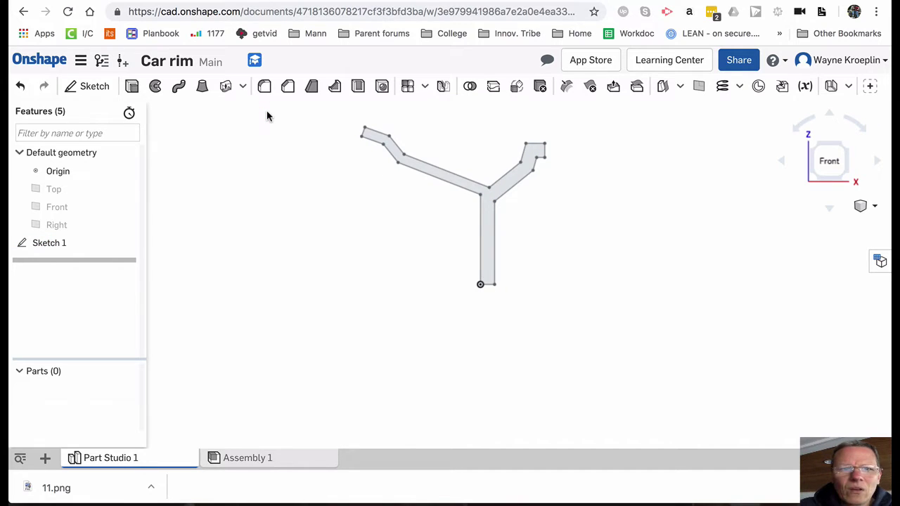
Try a full solid revolve of the profile about its short base edge at the origin, and undo the axis selection.
left_click(155, 87)
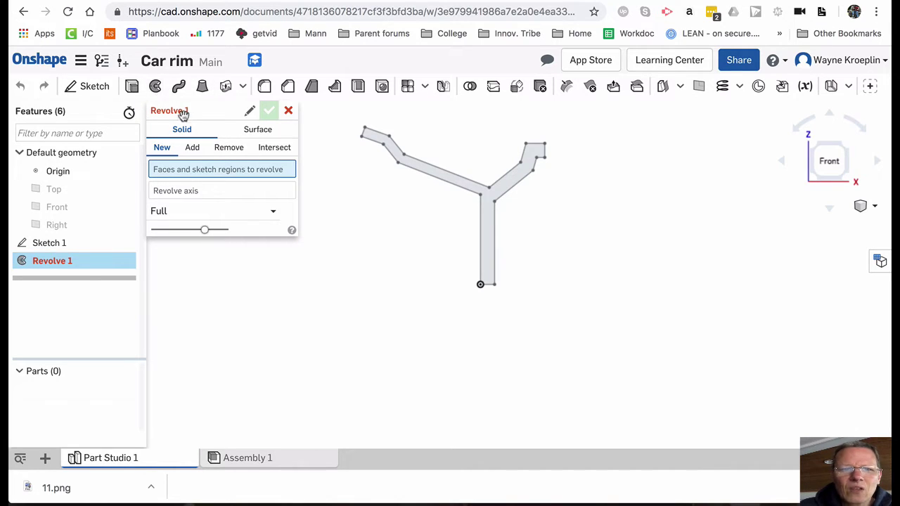
left_click(410, 169)
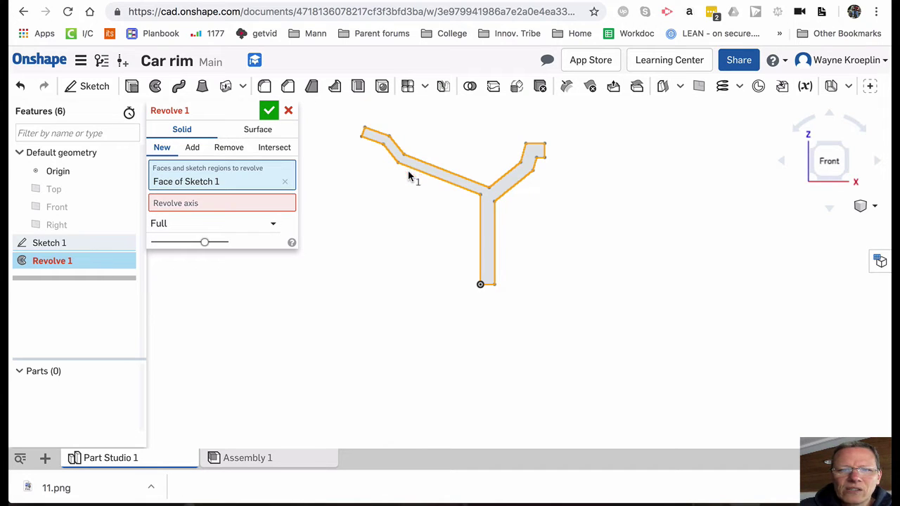
left_click(167, 205)
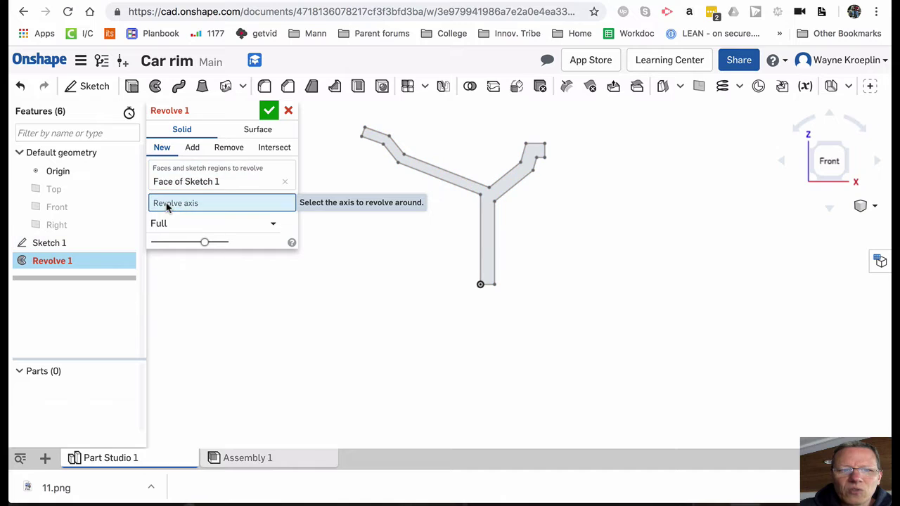
left_click(484, 284)
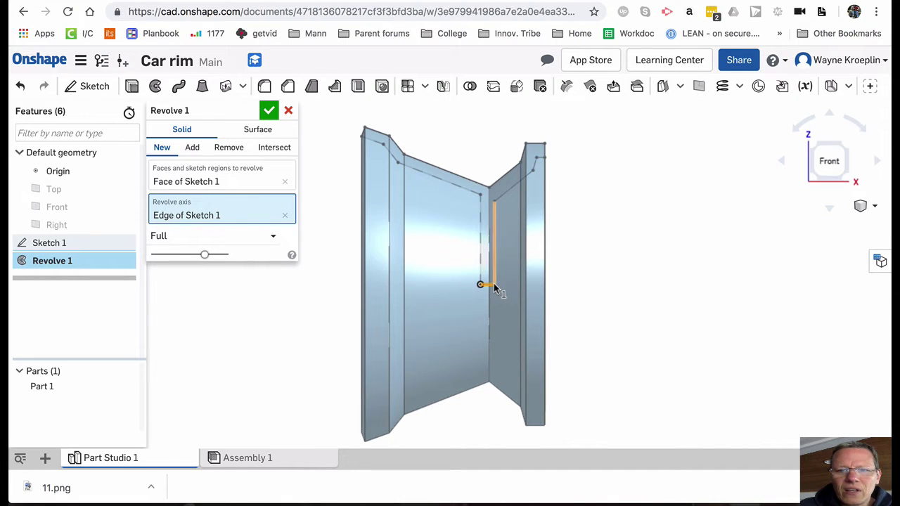
right_click_drag(581, 258, 568, 261)
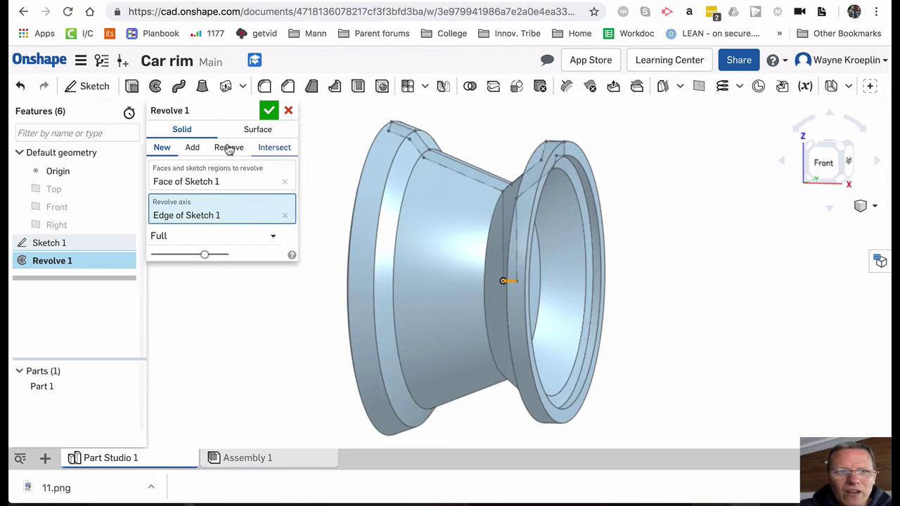
left_click(22, 84)
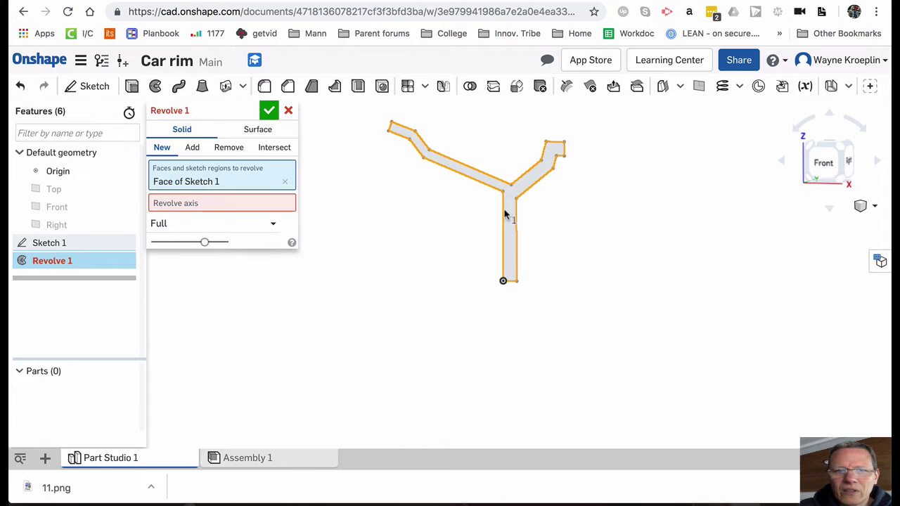
Try the short end edge of the -X flange as revolve axis, inspect the shape and undo the revolve.
left_click(212, 203)
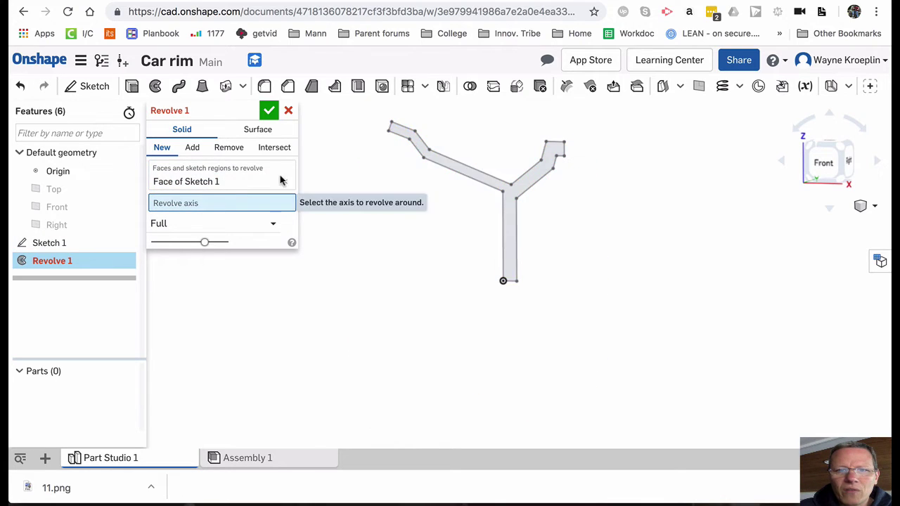
left_click(390, 128)
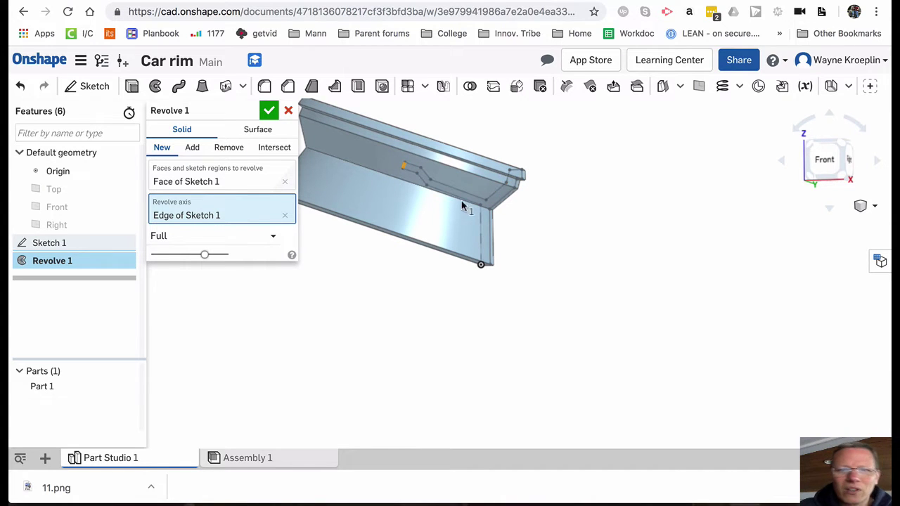
right_click_drag(462, 205, 469, 265)
right_click_drag(477, 207, 481, 169)
left_click(22, 86)
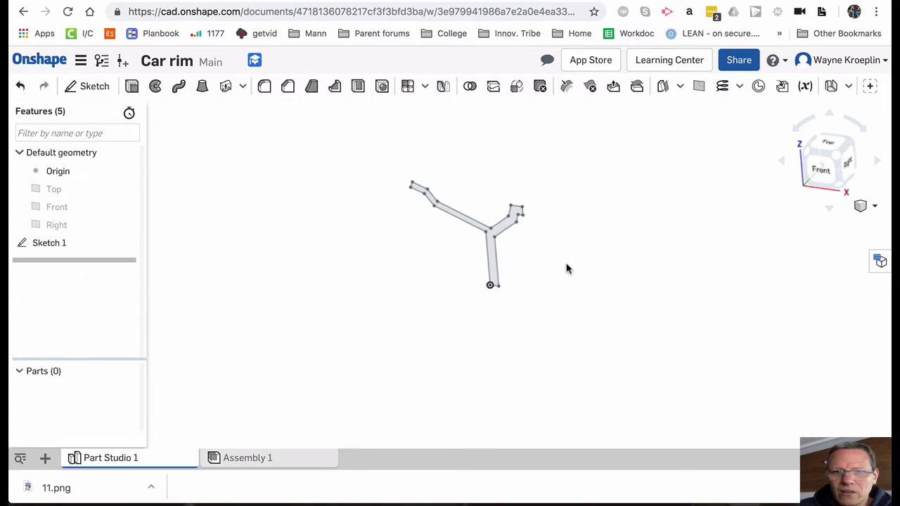
Create a full solid revolve of the rim profile about its short horizontal base edge at the origin, and inspect it from several sides.
left_click(823, 169)
scroll(625, 259, "down", 3)
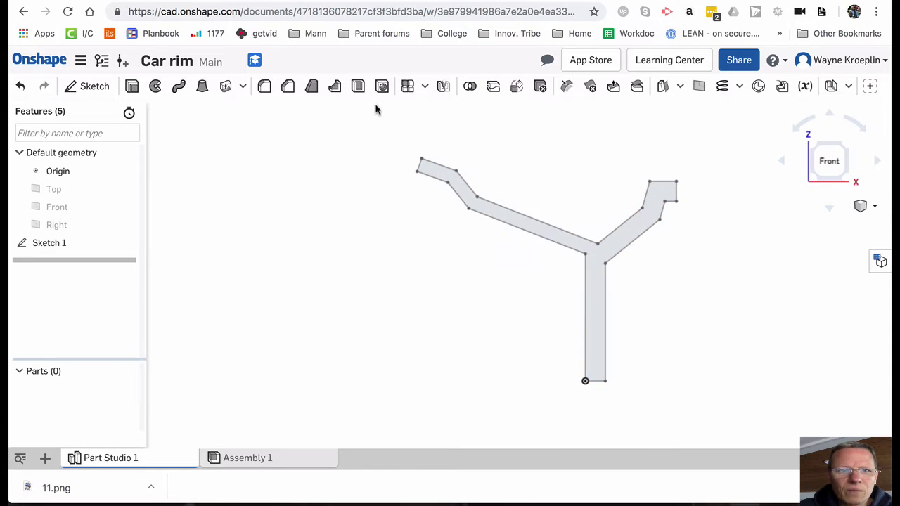
left_click(155, 86)
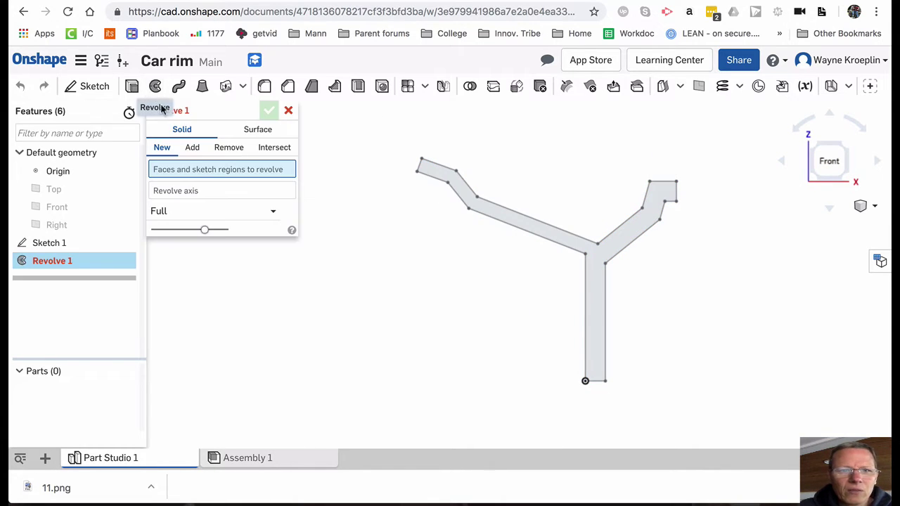
left_click(593, 320)
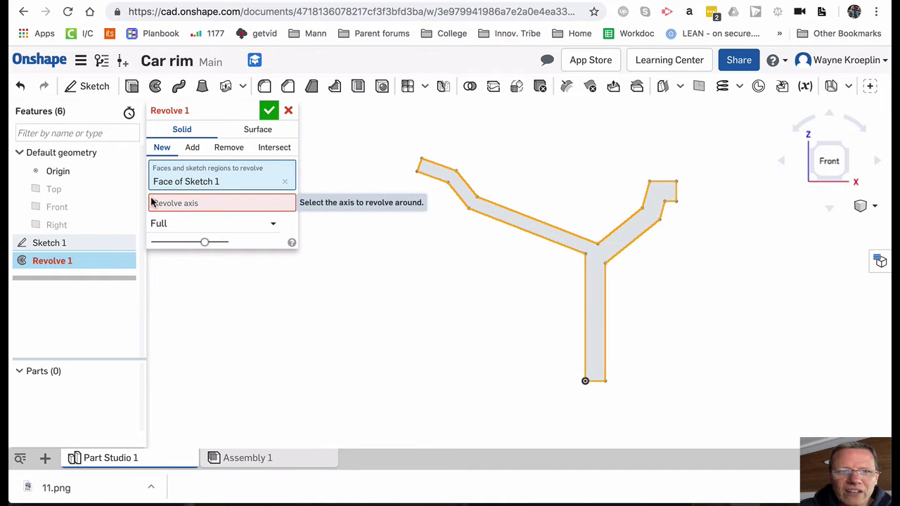
left_click(185, 204)
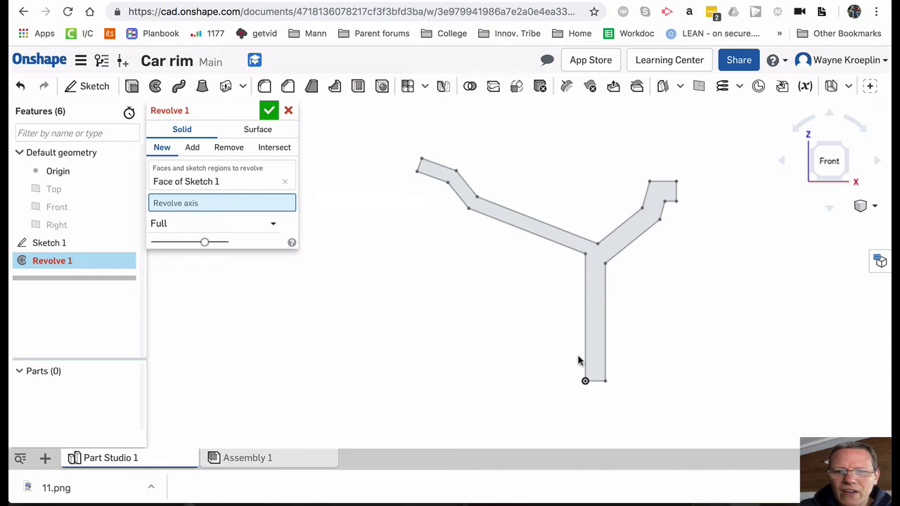
left_click(595, 382)
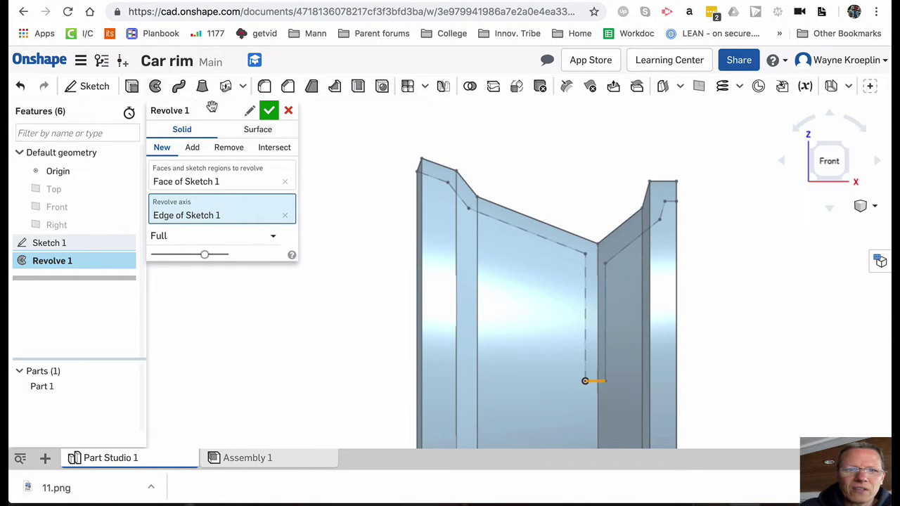
left_click(269, 110)
right_click_drag(329, 136, 507, 216)
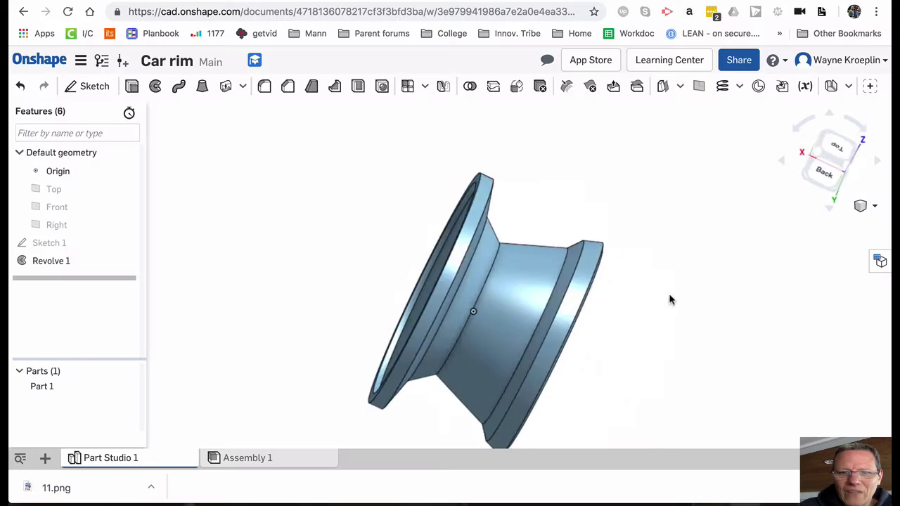
right_click_drag(669, 298, 625, 280)
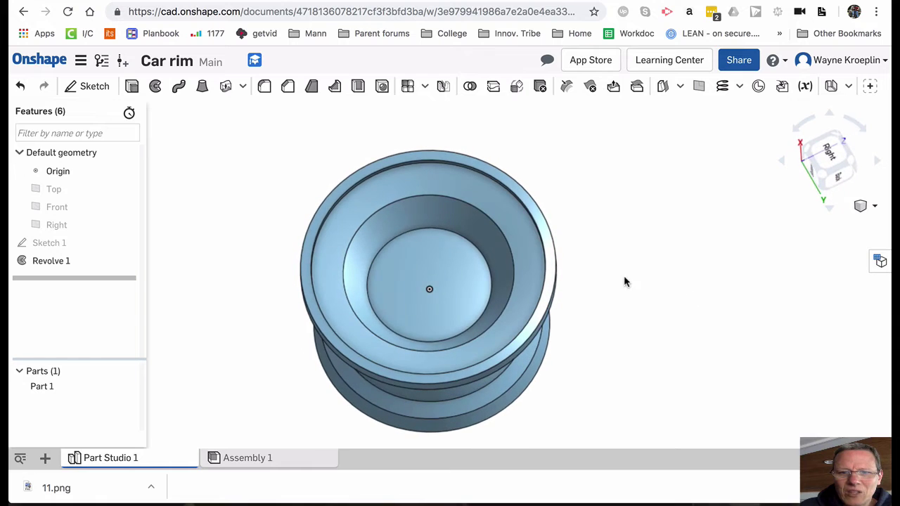
Sketch a circle about 1.18 in in diameter, centred on the origin, on the round hub face inside the rim.
left_click(445, 277)
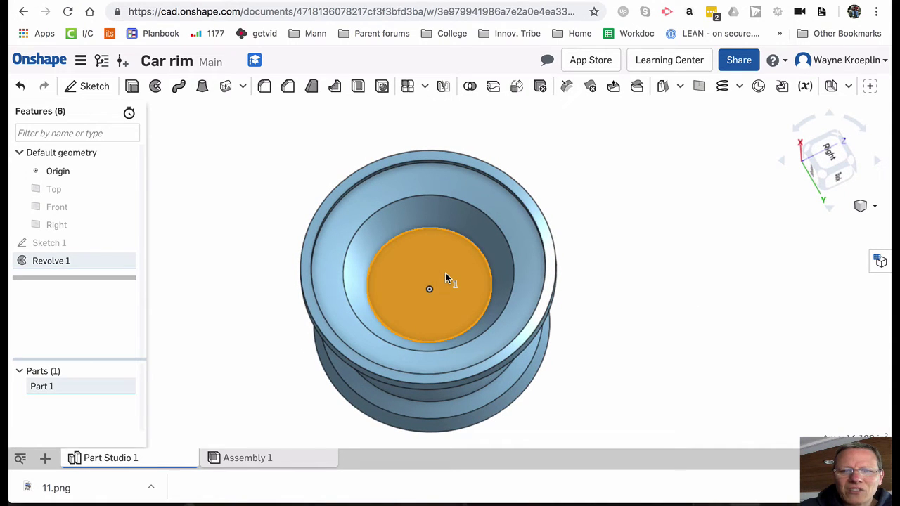
right_click(445, 273)
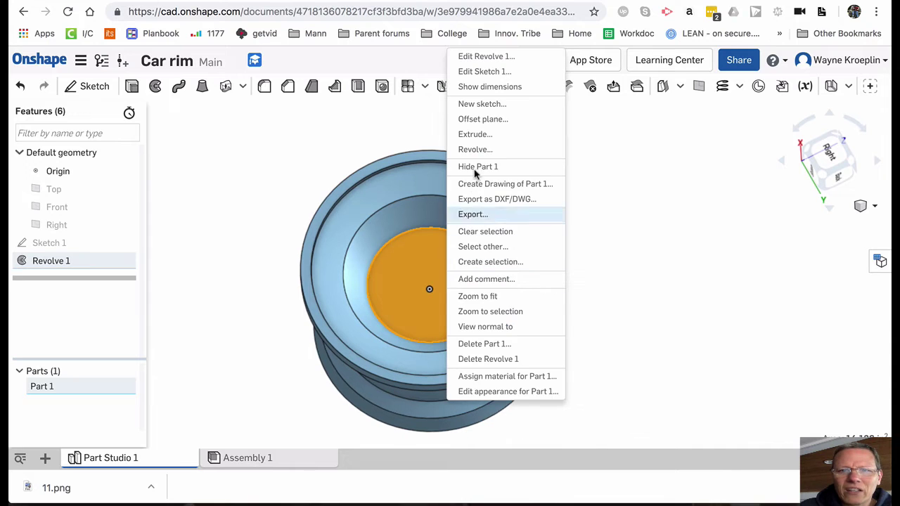
left_click(481, 105)
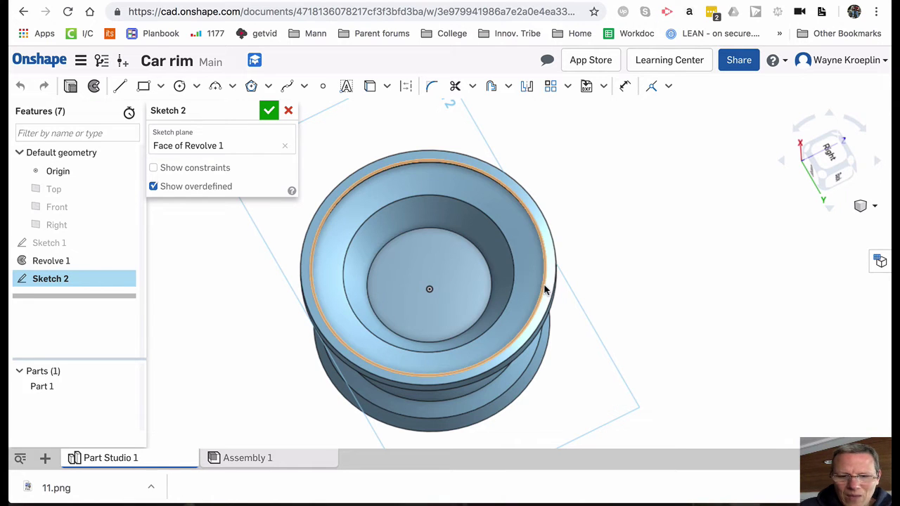
key("n")
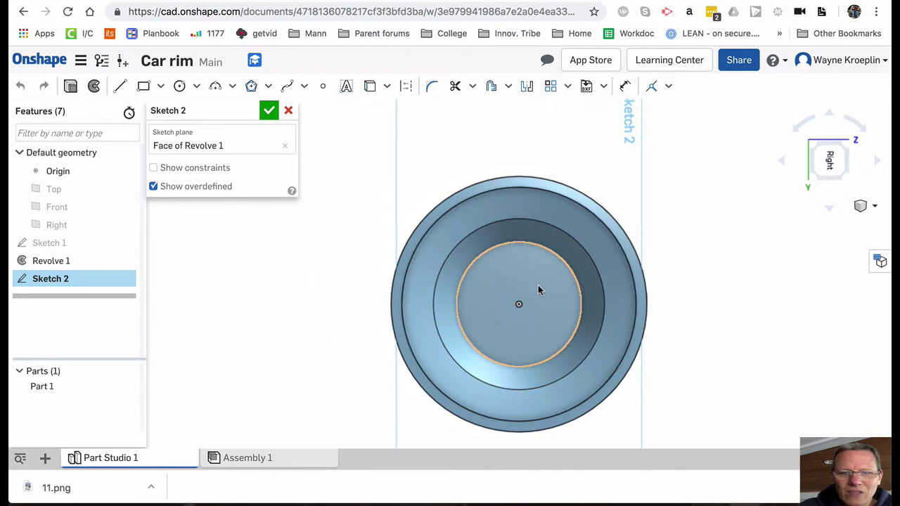
left_click(179, 86)
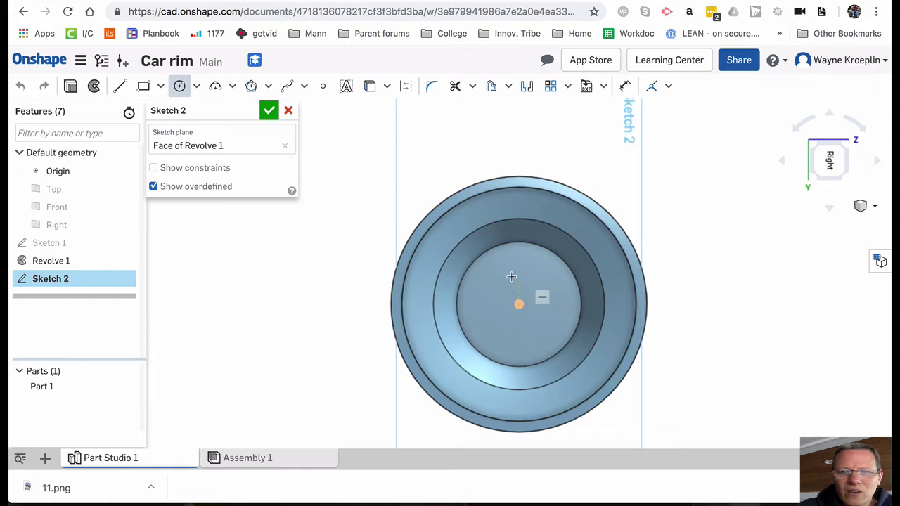
left_click(520, 305)
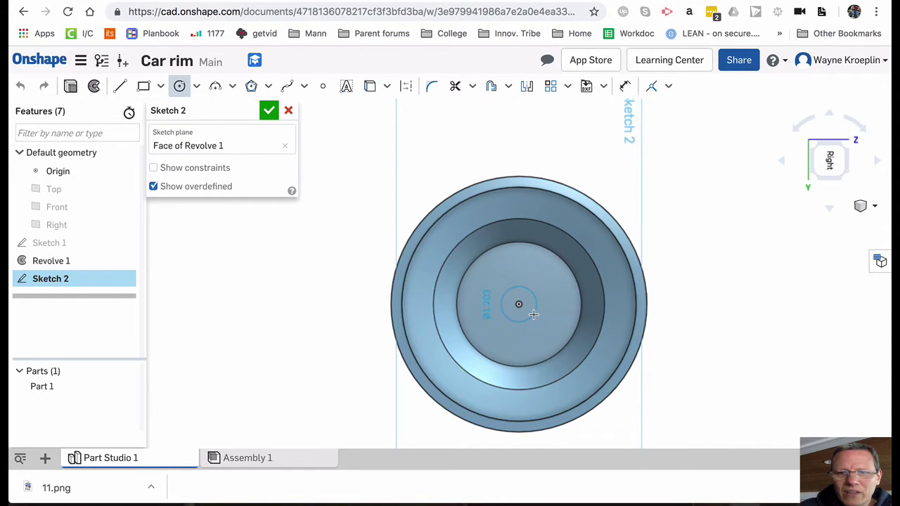
left_click(532, 312)
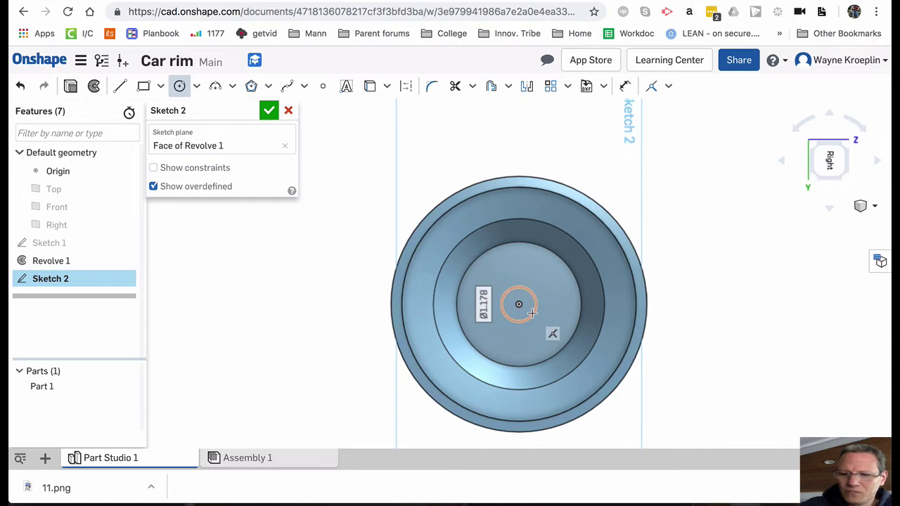
left_click(268, 110)
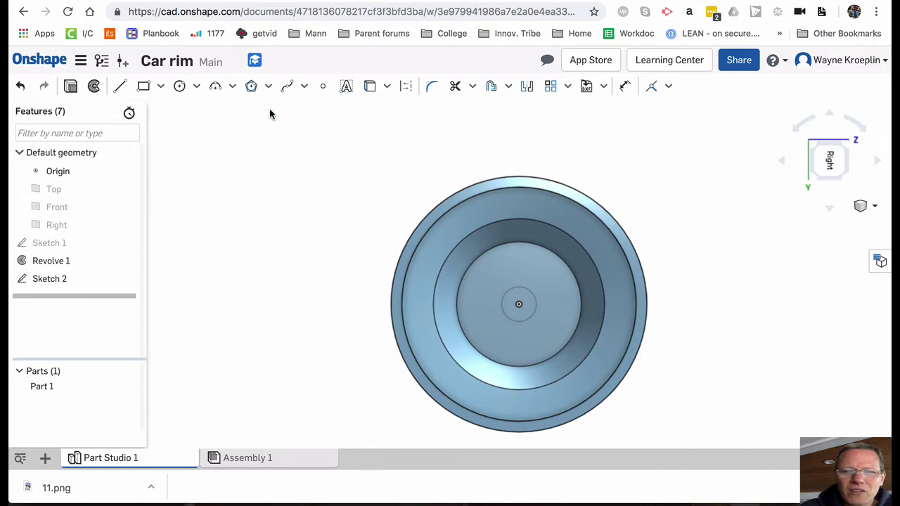
Extrude the small centre circle by 0.41 in as a boss added to the rim.
right_click_drag(702, 282, 688, 263)
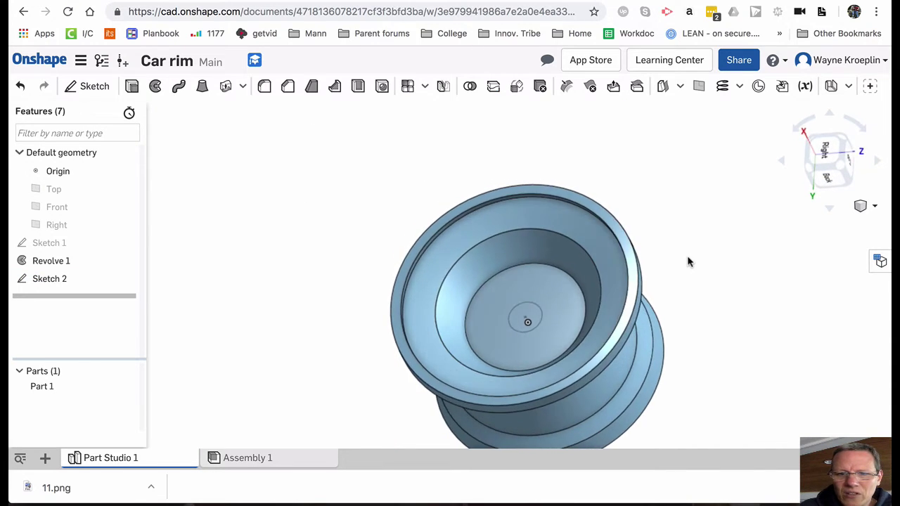
scroll(538, 322, "up", 5)
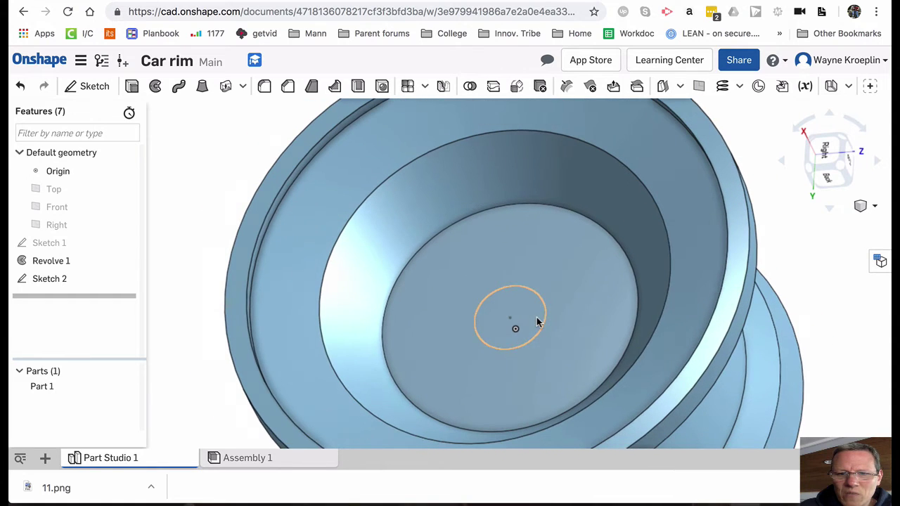
left_click(536, 313)
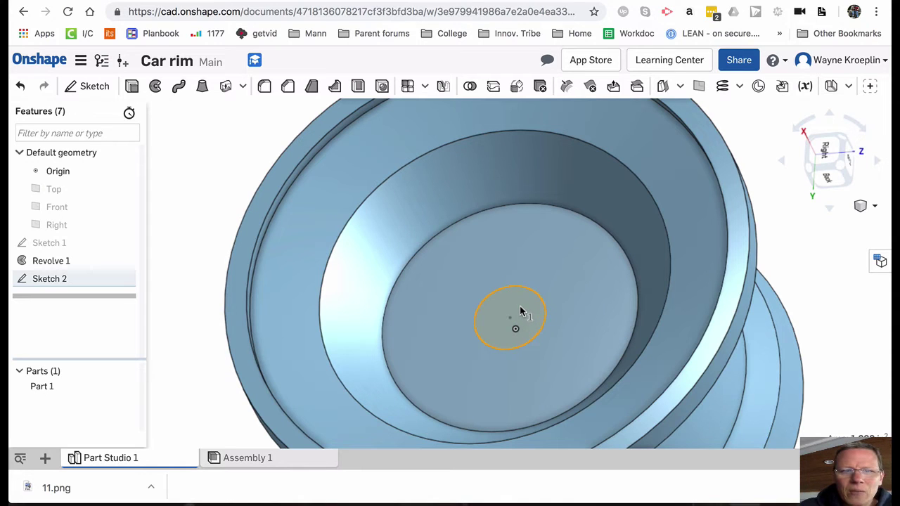
right_click(520, 312)
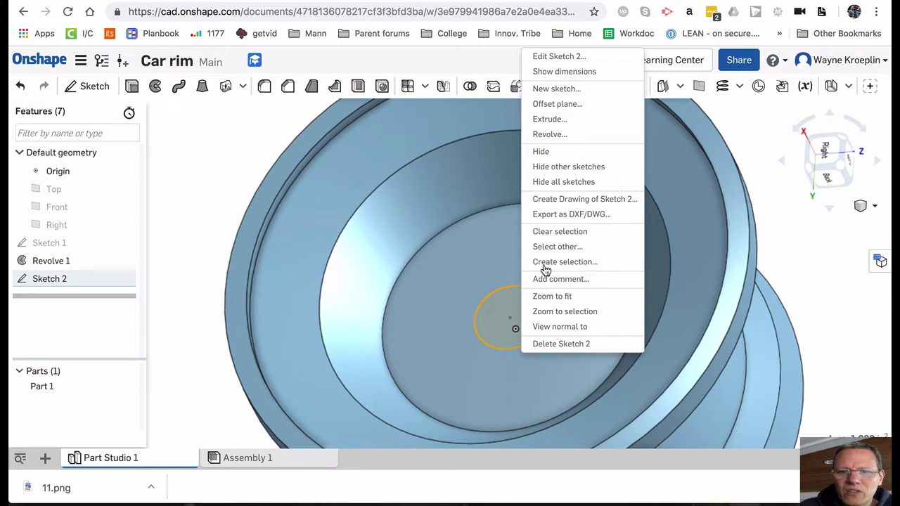
key("Escape")
key("shift+e")
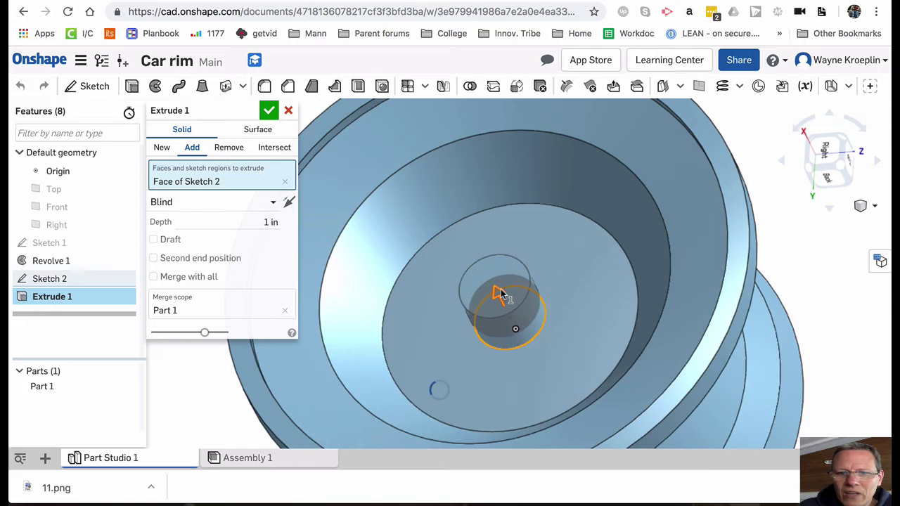
mouse_move(498, 291)
left_mouse_down()
mouse_move(492, 281)
mouse_move(497, 292)
left_mouse_up()
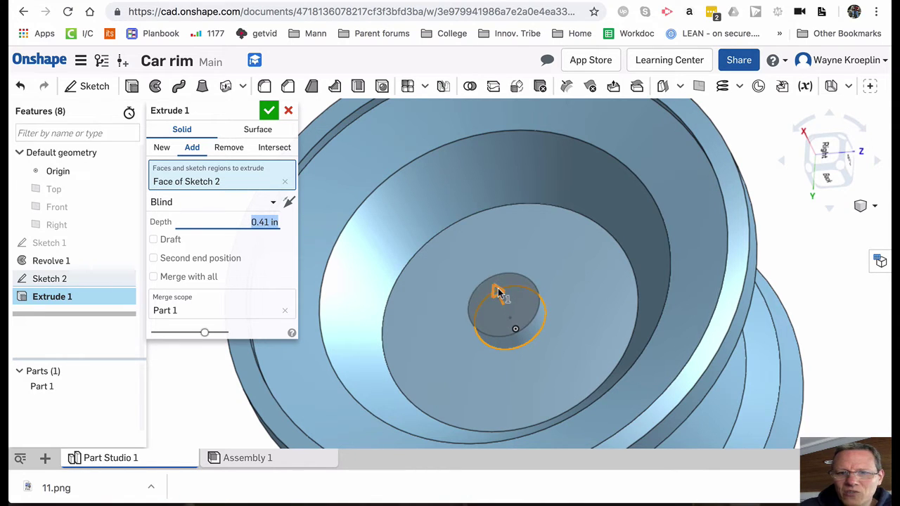
key("Return")
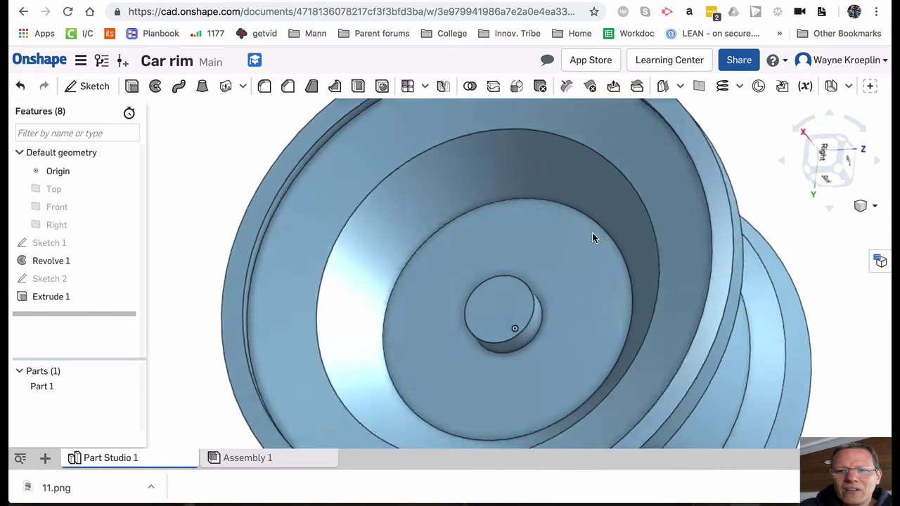
Sketch a five-sided inscribed polygon on the hub face, between the centre boss and the face's outer edge, vertically aligned with the origin.
mouse_move(592, 232)
right_mouse_down()
mouse_move(629, 237)
mouse_move(598, 242)
right_mouse_up()
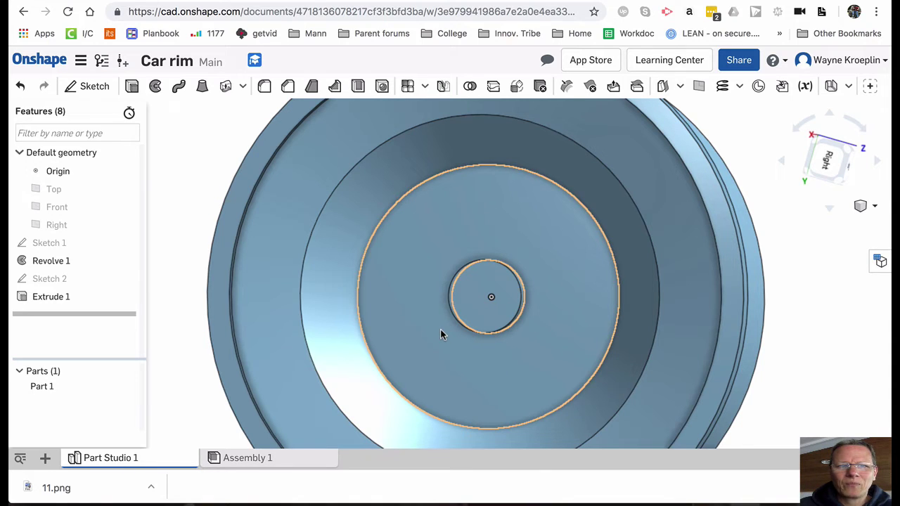
left_click(462, 215)
right_click(463, 215)
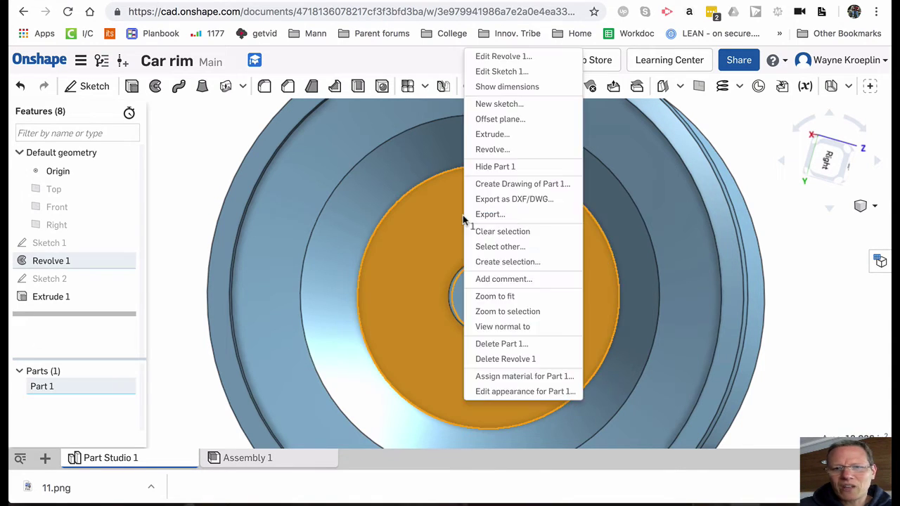
left_click(507, 103)
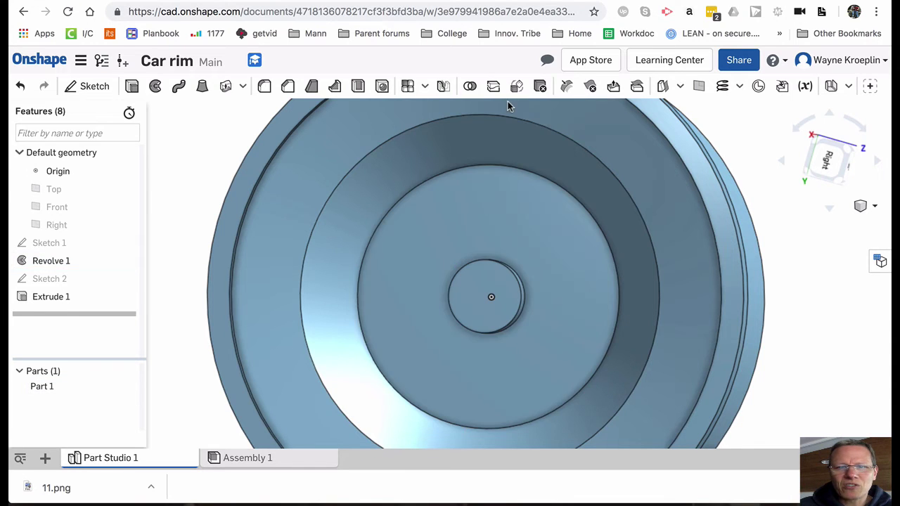
key("n")
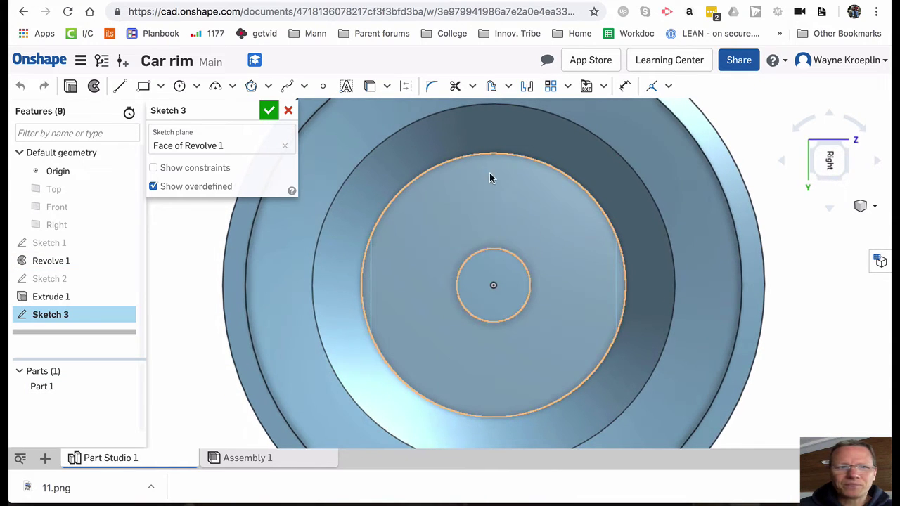
left_click(268, 87)
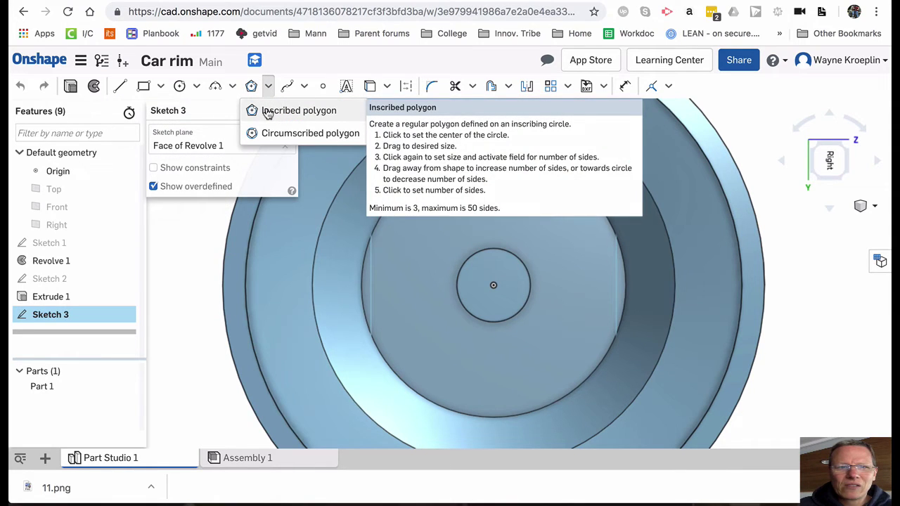
left_click(268, 112)
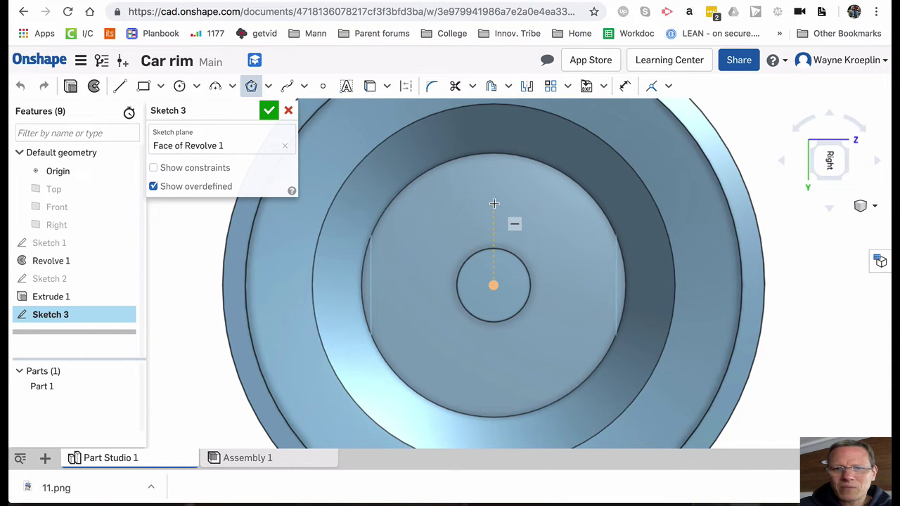
left_click(494, 204)
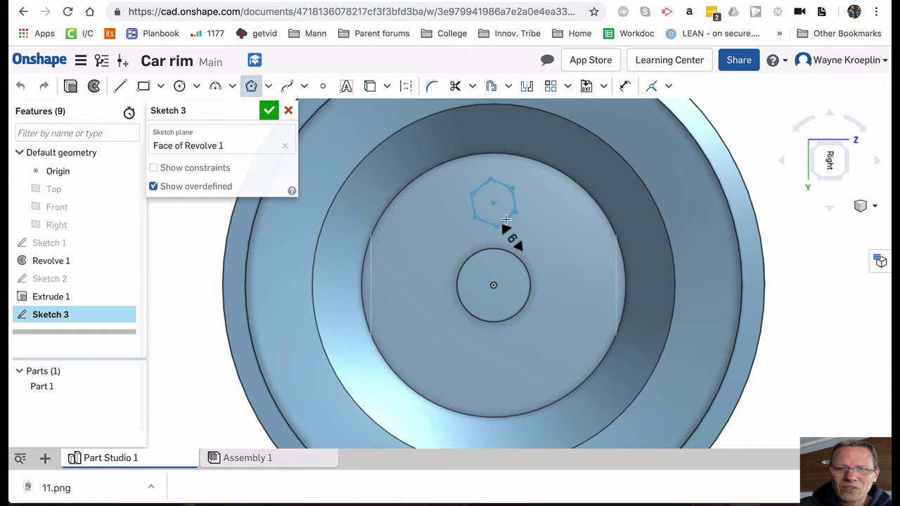
scroll(506, 225, "up", 4)
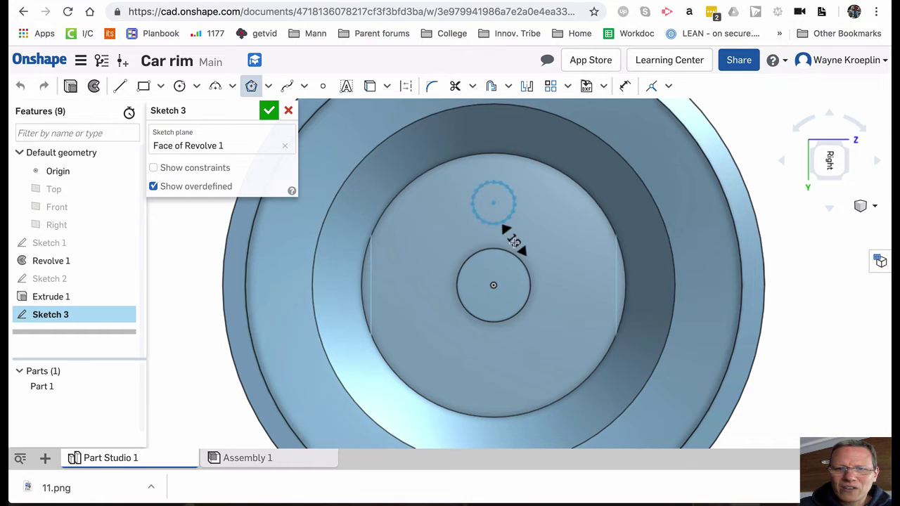
scroll(500, 223, "down", 9)
scroll(496, 220, "up", 2)
scroll(501, 224, "up", 2)
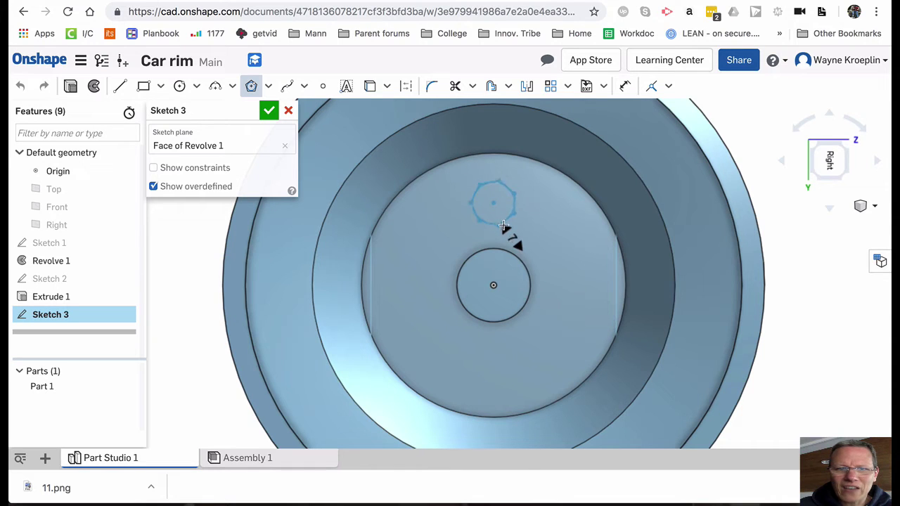
scroll(498, 218, "down", 2)
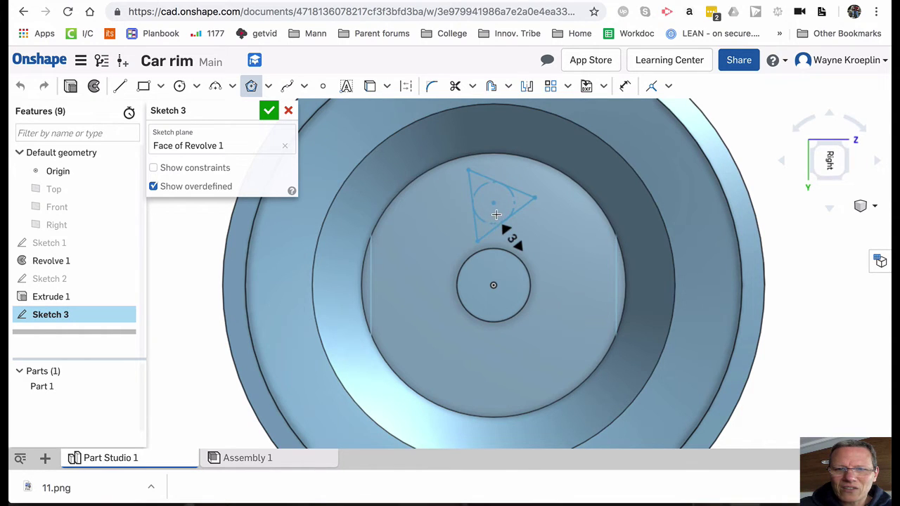
scroll(497, 215, "up", 2)
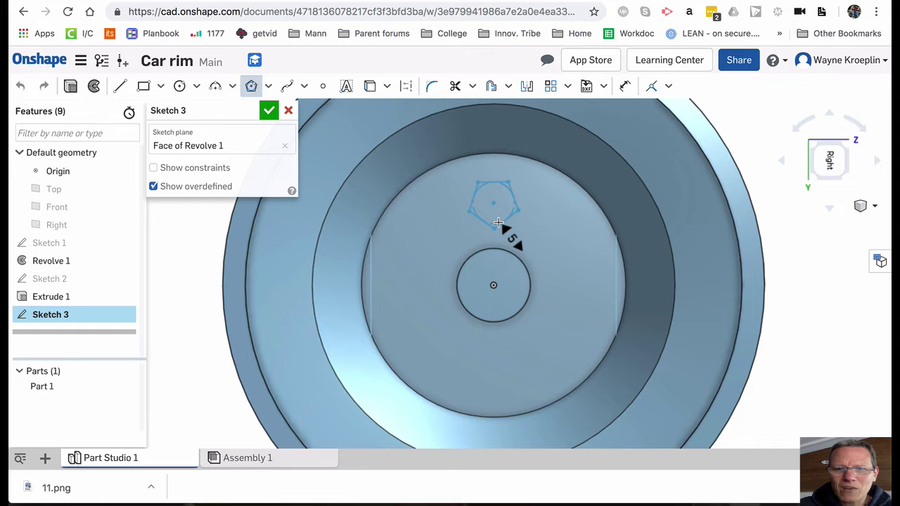
left_click(498, 223)
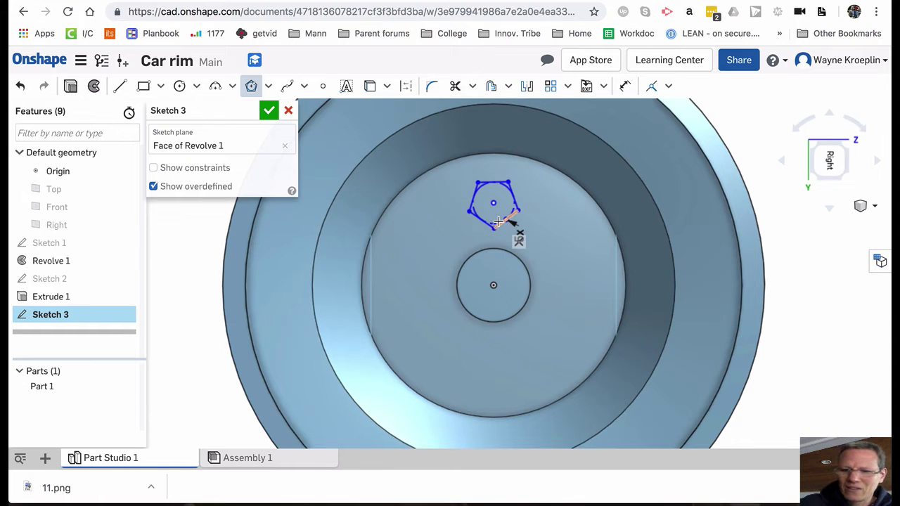
left_click(270, 111)
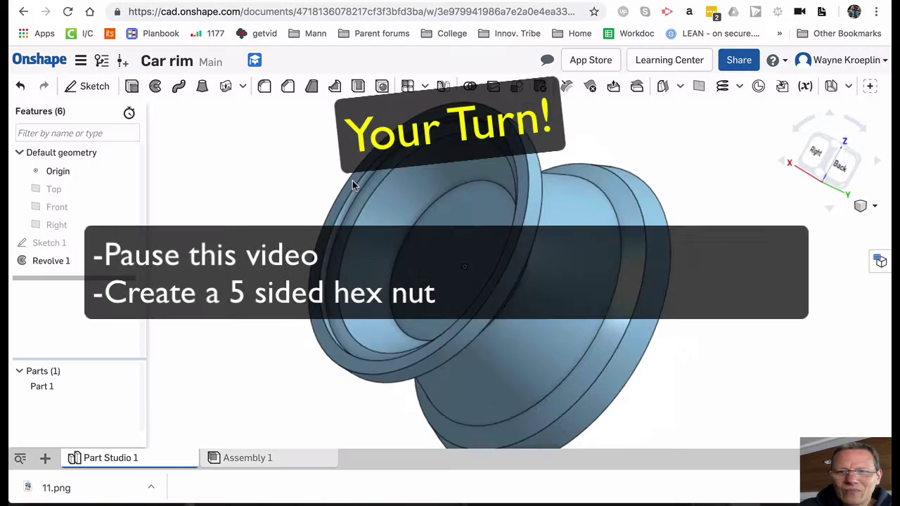
Edit Sketch 1 to move the outer end edge of the +X flange farther from the axis, and inspect the updated revolve.
right_click_drag(352, 181, 364, 138)
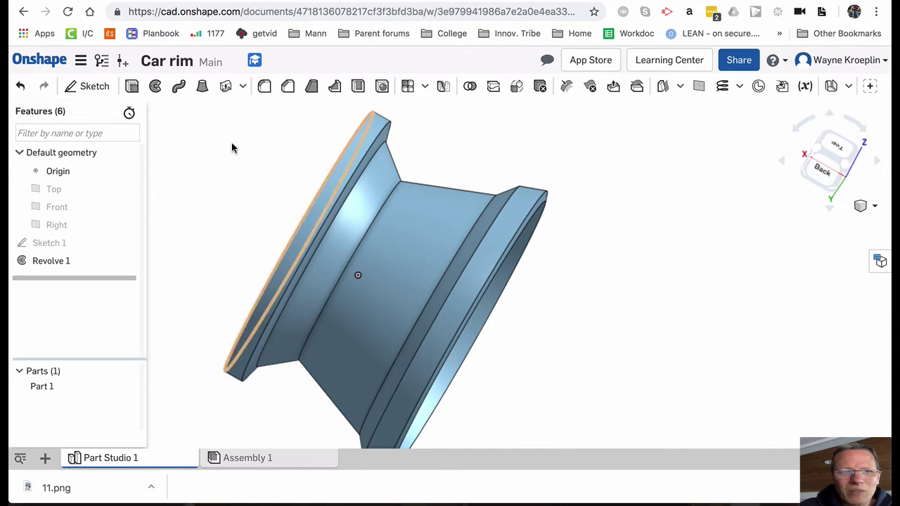
double_click(39, 242)
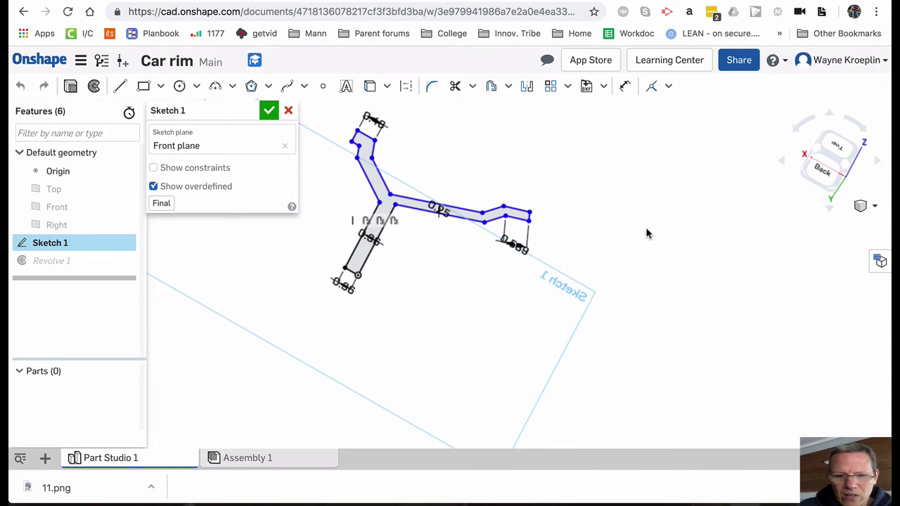
key("n")
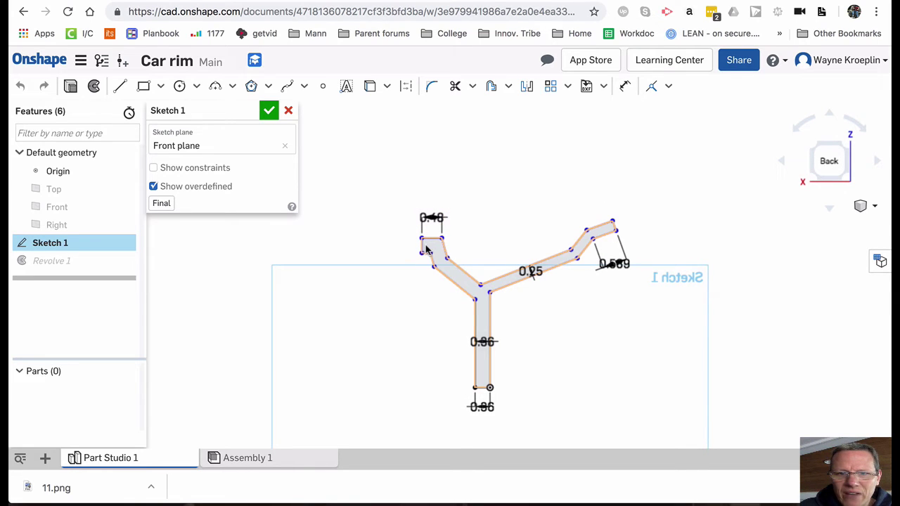
mouse_move(432, 239)
left_mouse_down()
mouse_move(422, 207)
mouse_move(435, 220)
left_mouse_up()
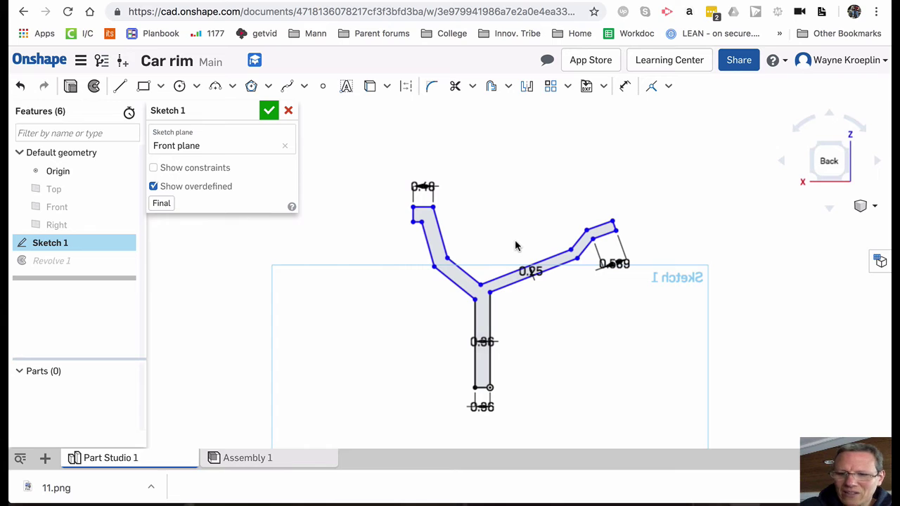
left_click(264, 112)
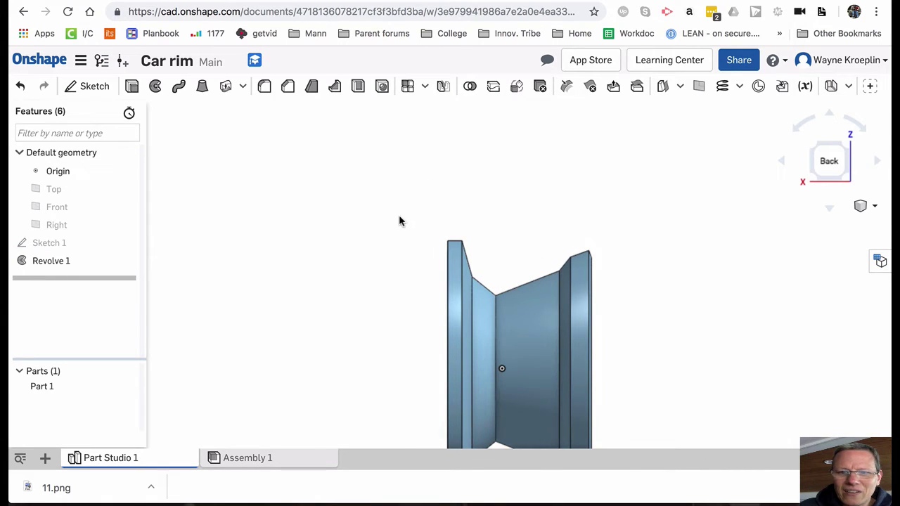
right_click_drag(450, 260, 436, 299)
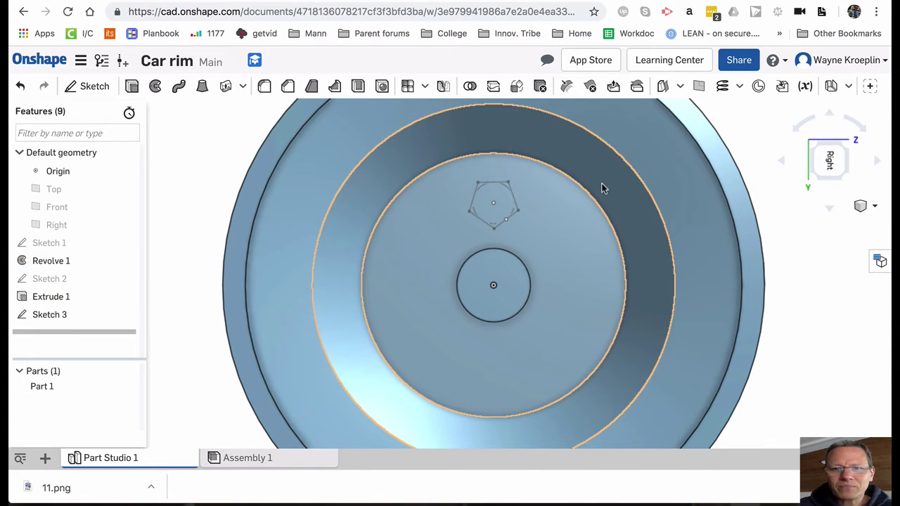
right_click_drag(575, 219, 558, 191)
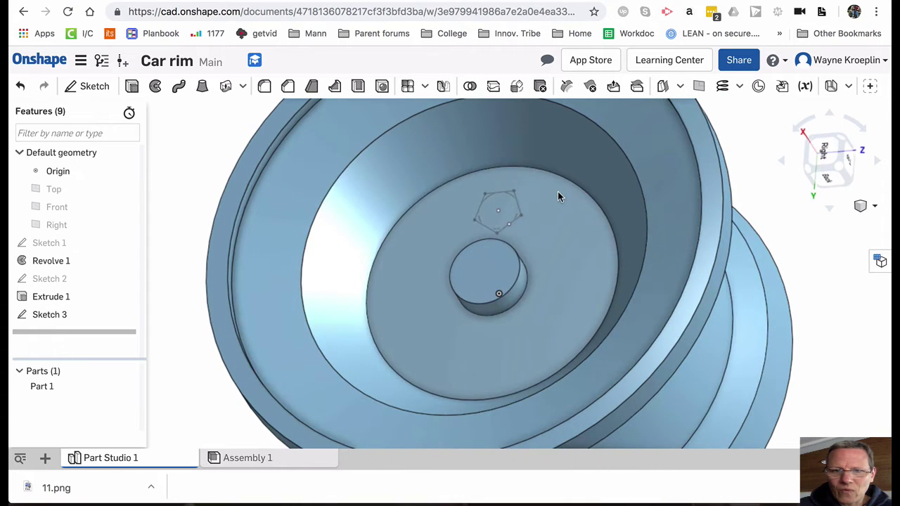
Extrude the five-sided polygon on the hub face by about 0.34 in as a lug nut added to the rim.
right_click(508, 214)
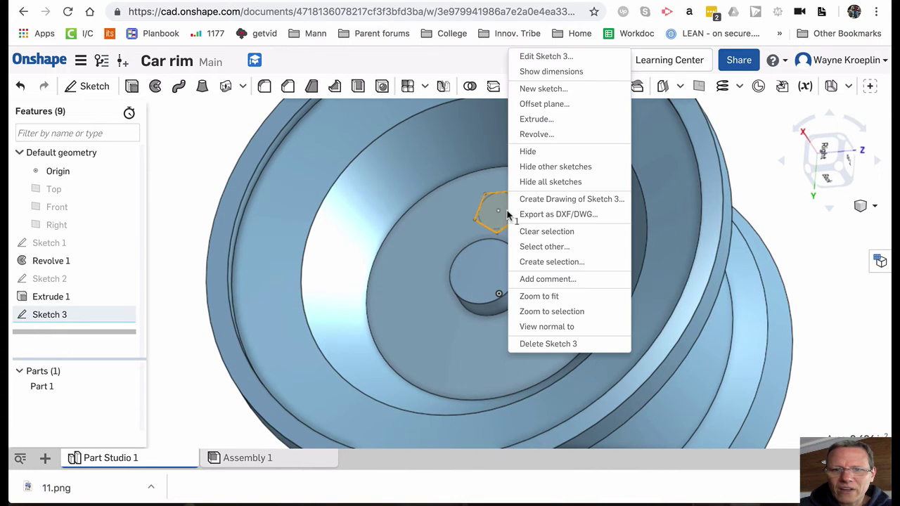
left_click(538, 120)
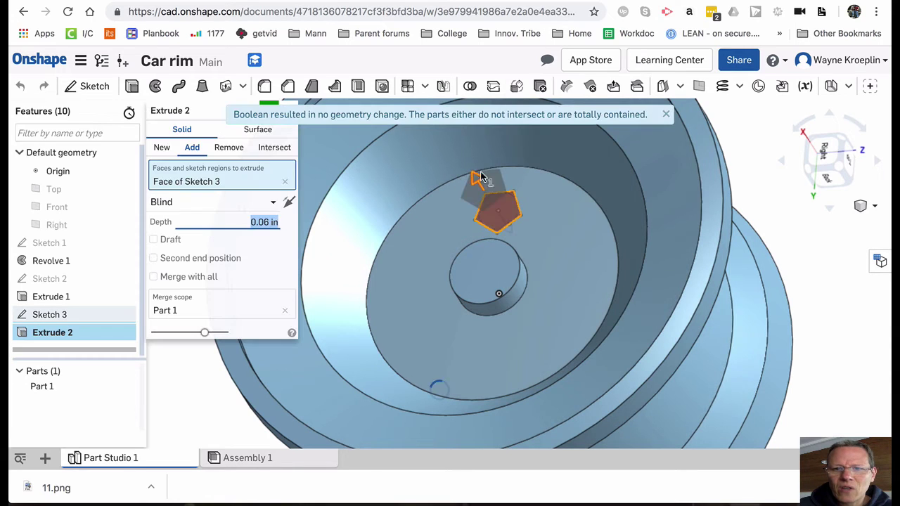
left_click_drag(480, 177, 486, 190)
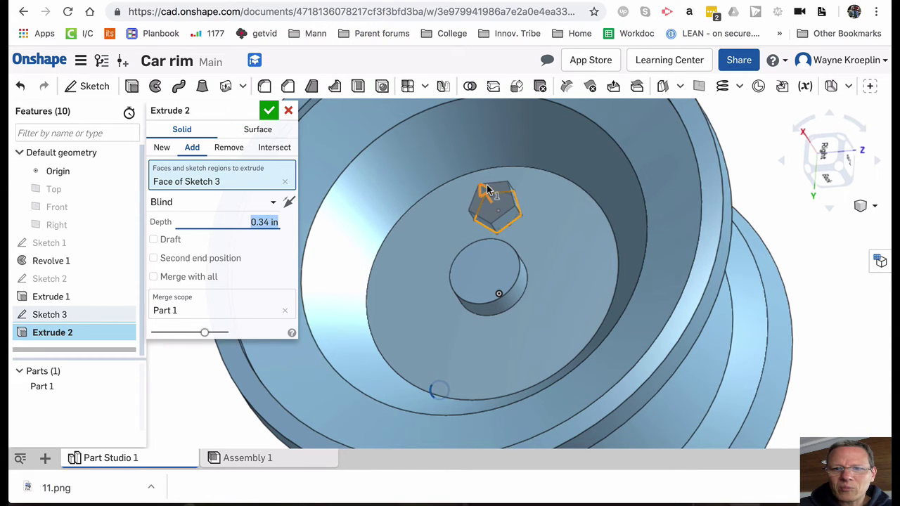
left_click(269, 111)
key("n")
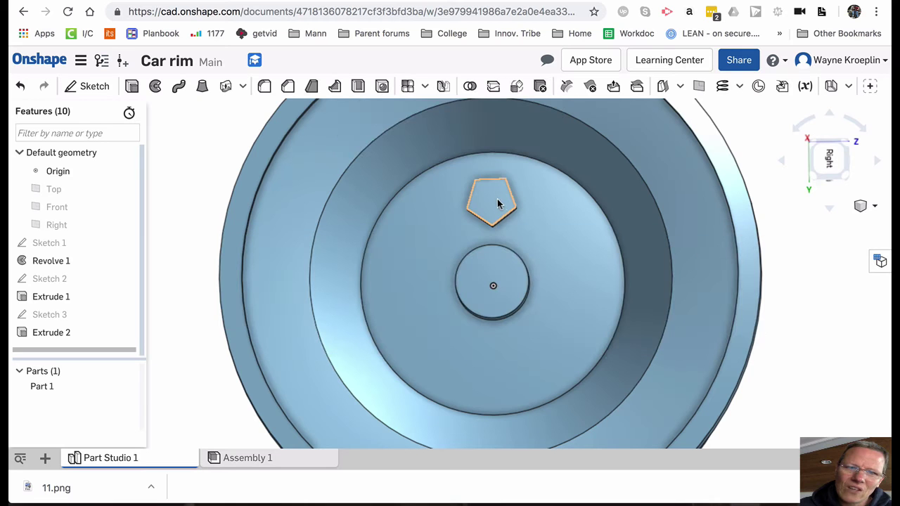
right_click_drag(597, 226, 581, 216)
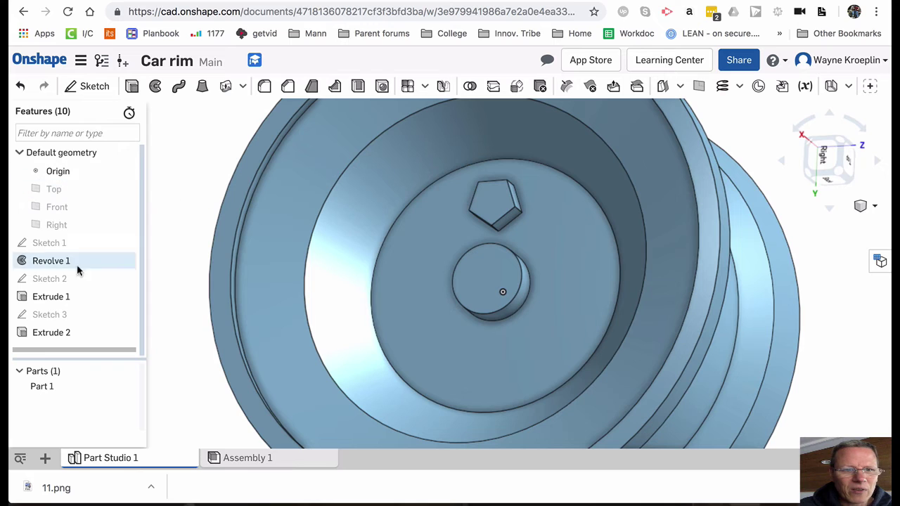
Edit Sketch 3 to change the lug nut polygon's number of sides to 6.
left_click(45, 318)
double_click(46, 317)
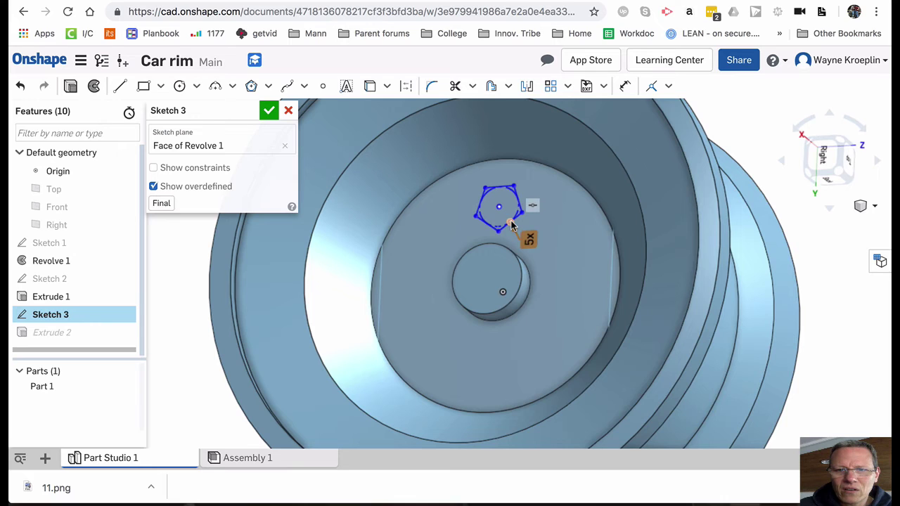
double_click(511, 227)
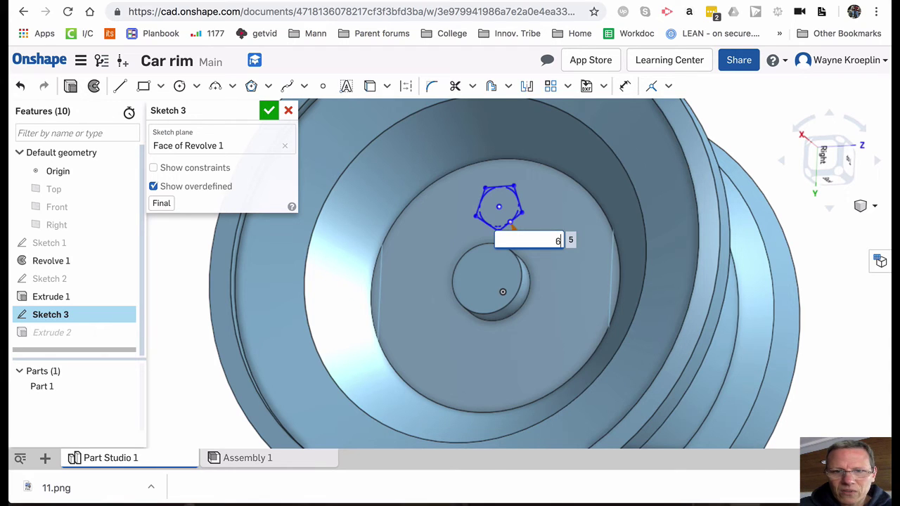
key("Return")
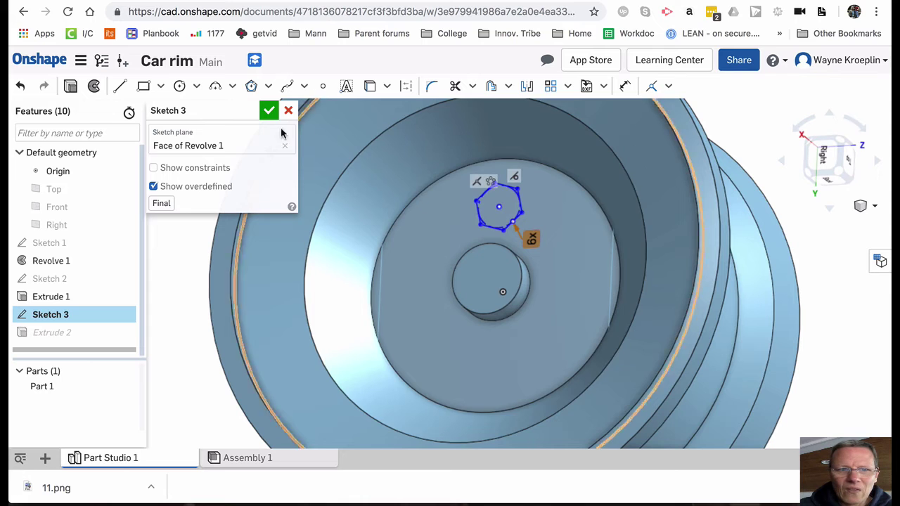
left_click(267, 113)
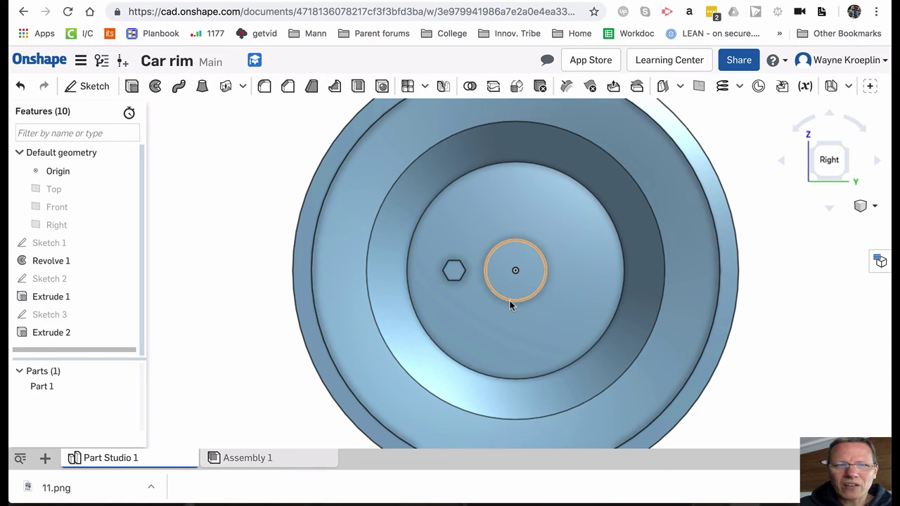
Create a circular part pattern of Part 1 about the centre boss's circular edge, with 5 equally spaced instances over 360 degrees.
left_click(424, 86)
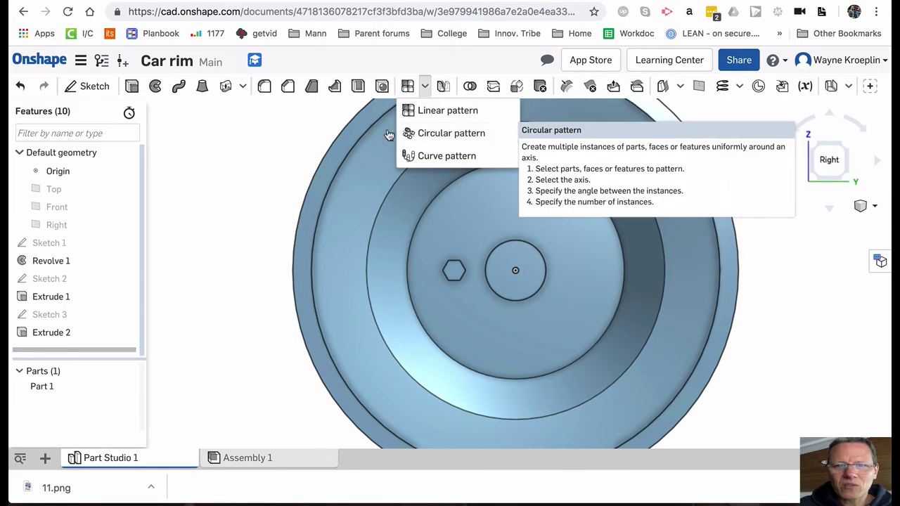
left_click(436, 134)
right_click_drag(436, 132, 177, 169)
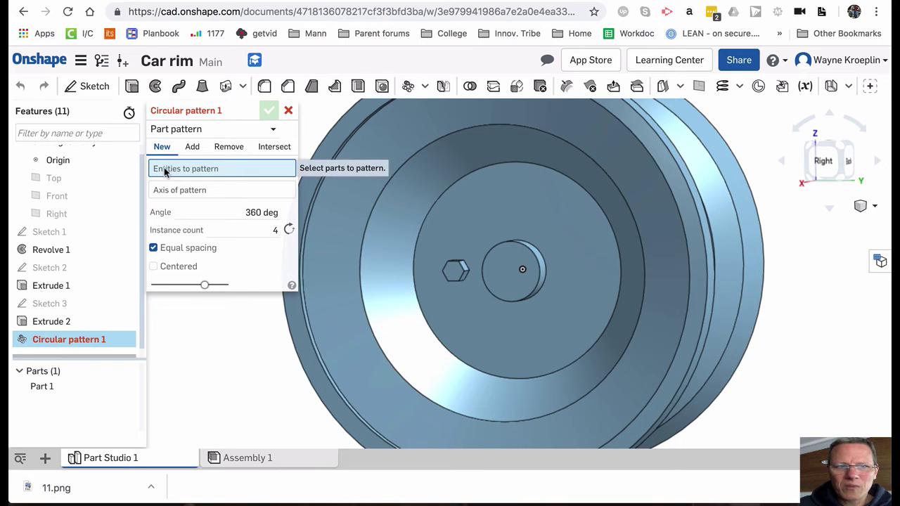
left_click(463, 274)
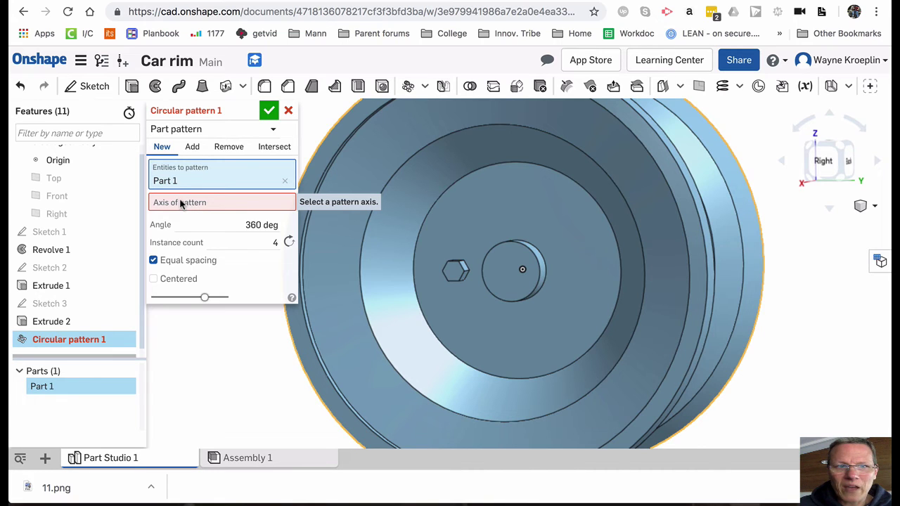
left_click(180, 203)
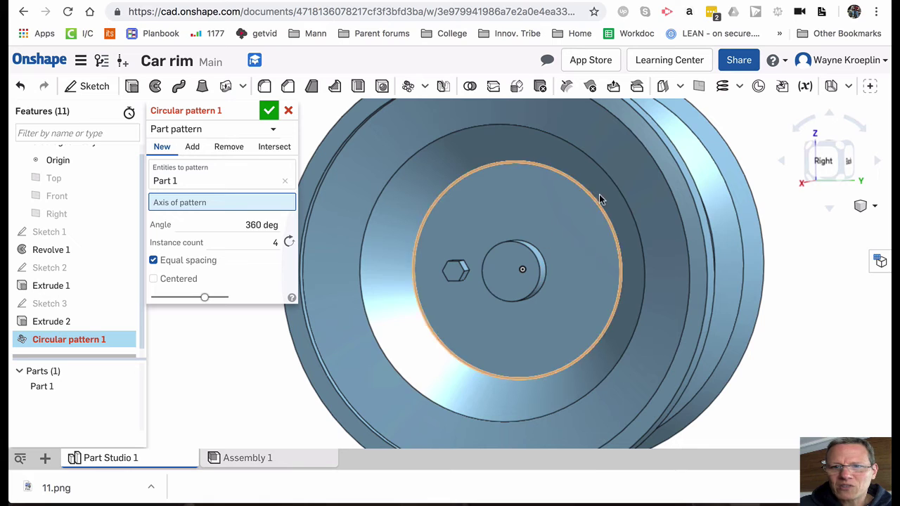
left_click(532, 258)
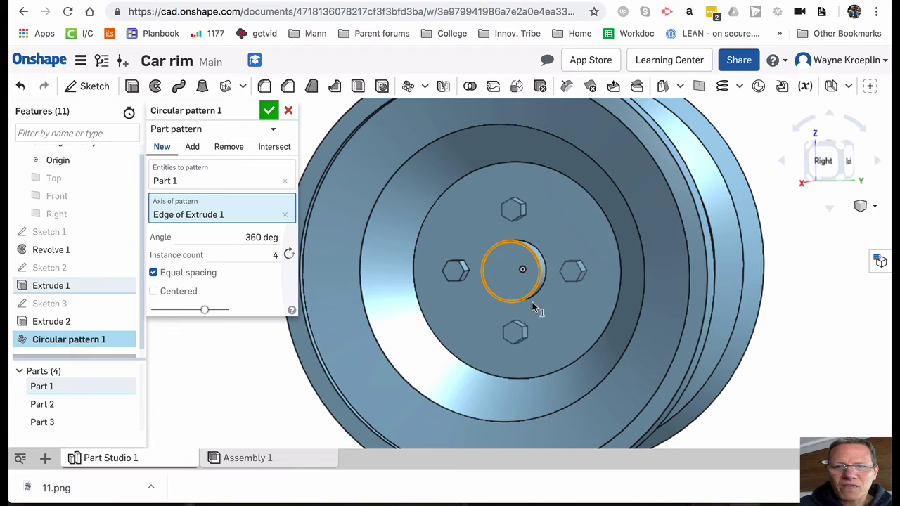
left_click(273, 255)
double_click(274, 254)
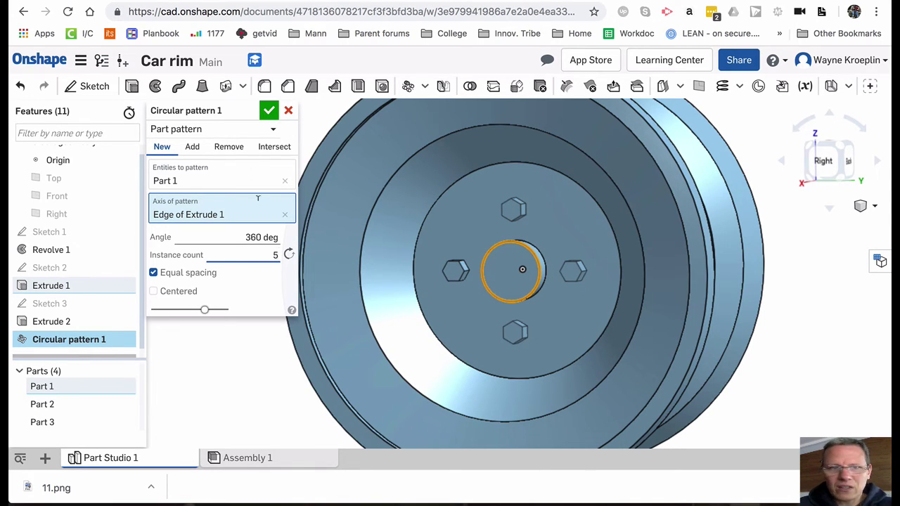
left_click(269, 111)
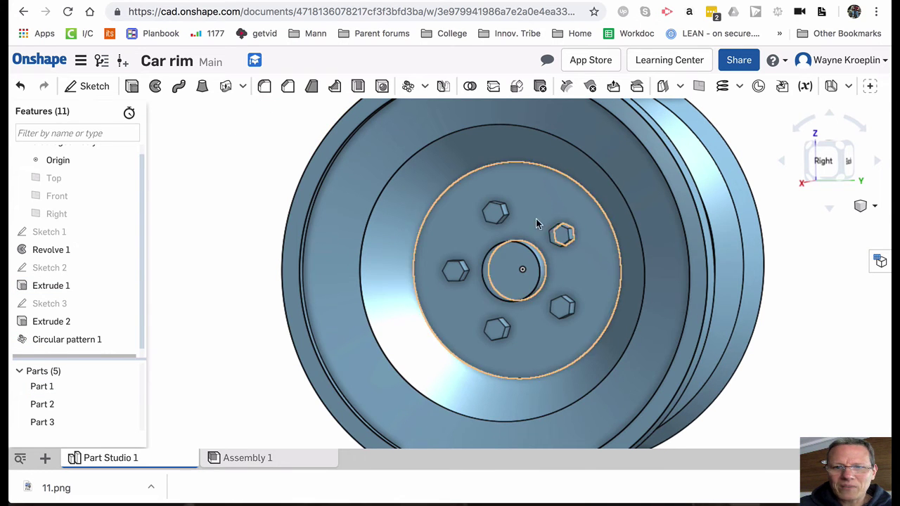
right_click_drag(536, 224, 569, 253)
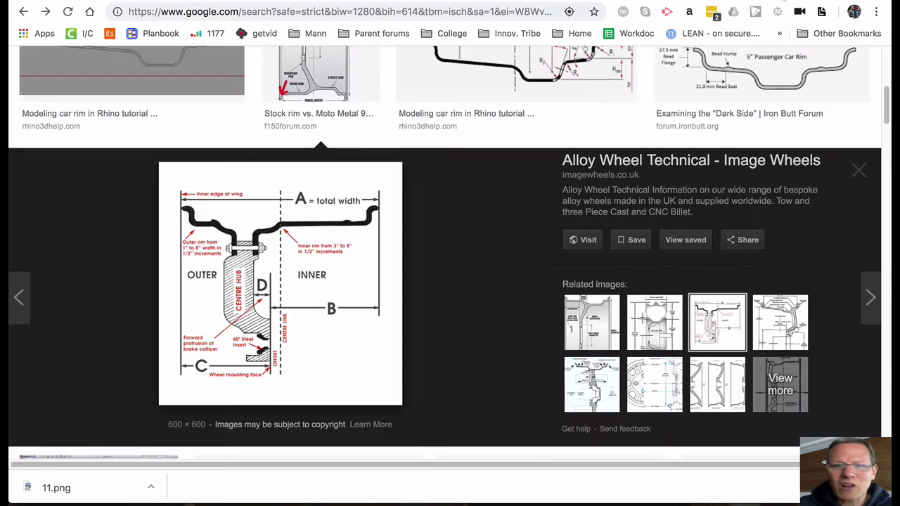
Switch to the Google image results, close the wheel diagram preview and browse the car rim reference images.
key("Escape")
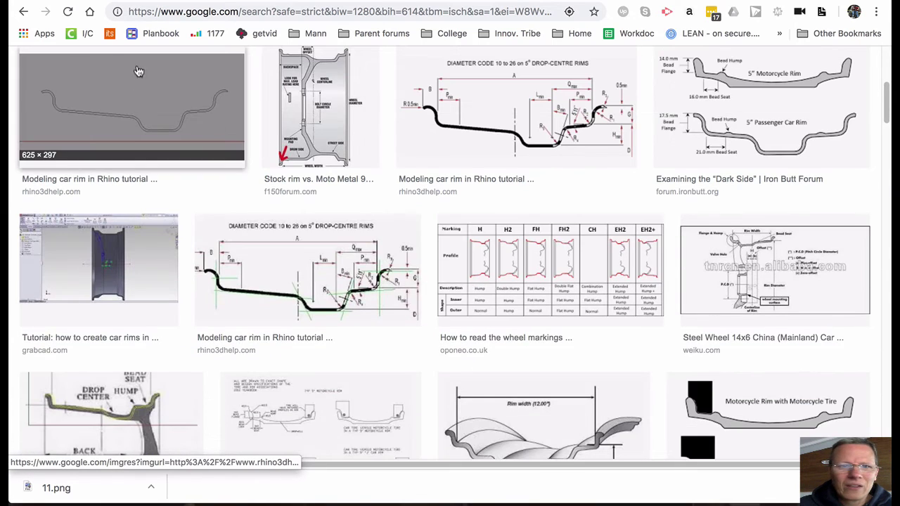
scroll(371, 264, "down", 5)
scroll(371, 264, "down", 3)
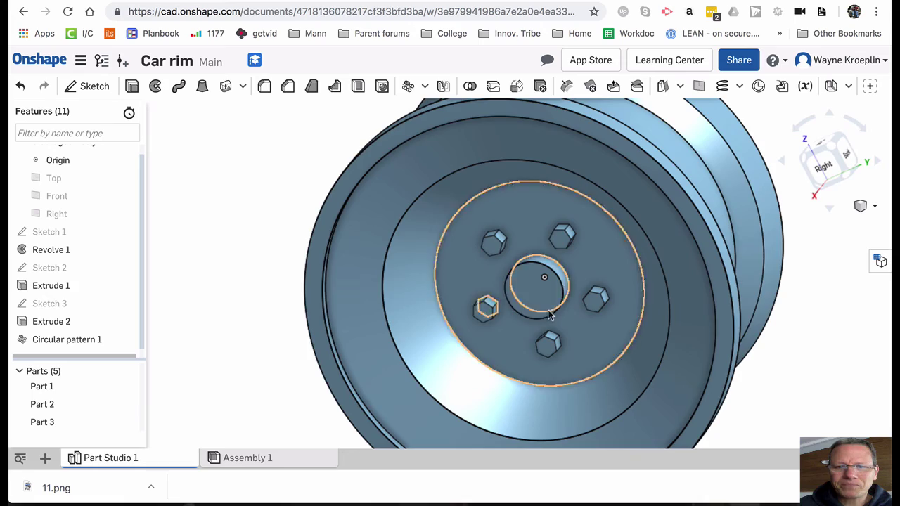
Return to Onshape and start a new sketch on the flat ring face at the rim's outer end, viewed face-on.
right_click_drag(552, 311, 564, 255)
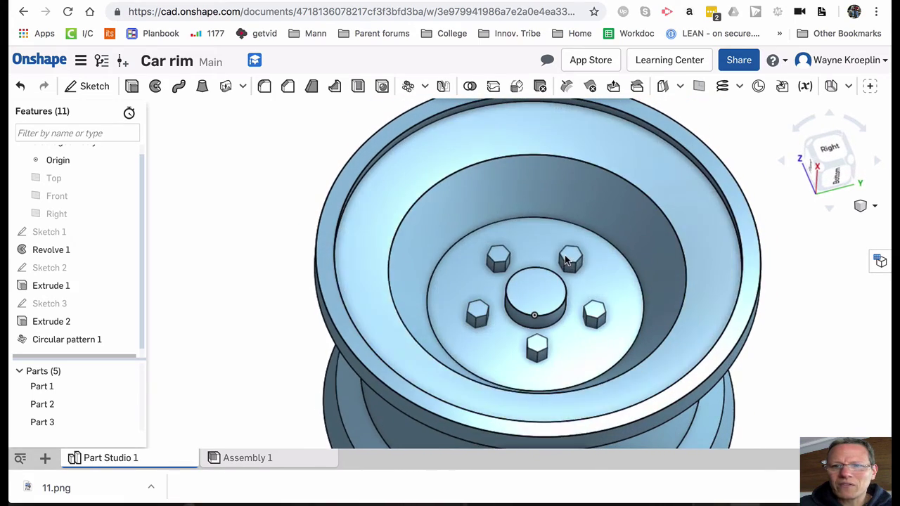
left_click(702, 156)
right_click(701, 158)
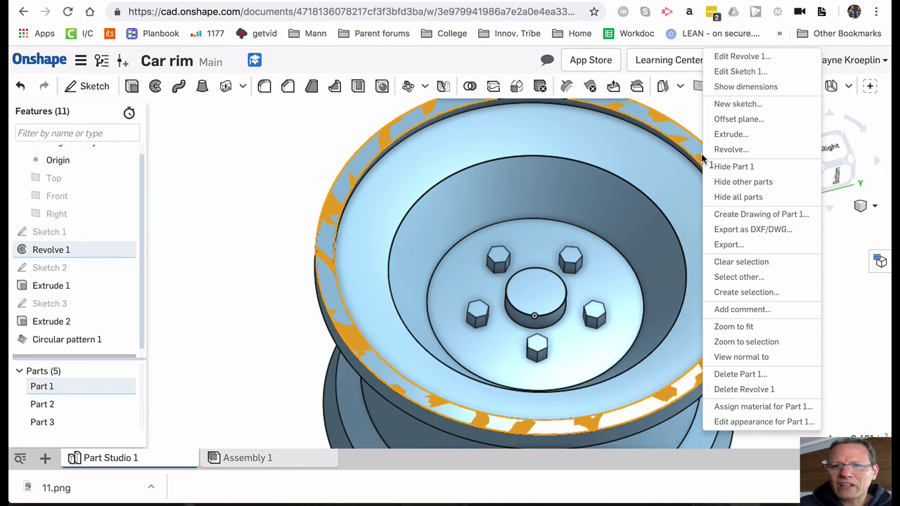
left_click(734, 104)
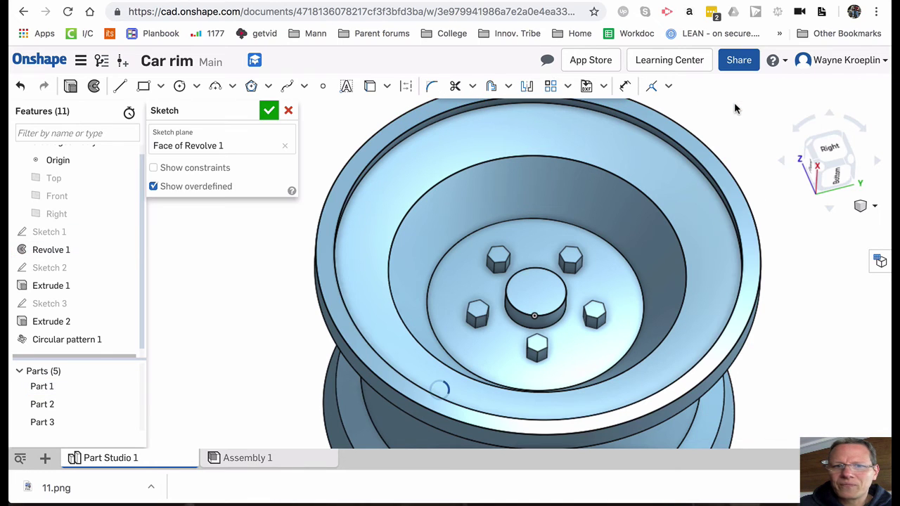
key("n")
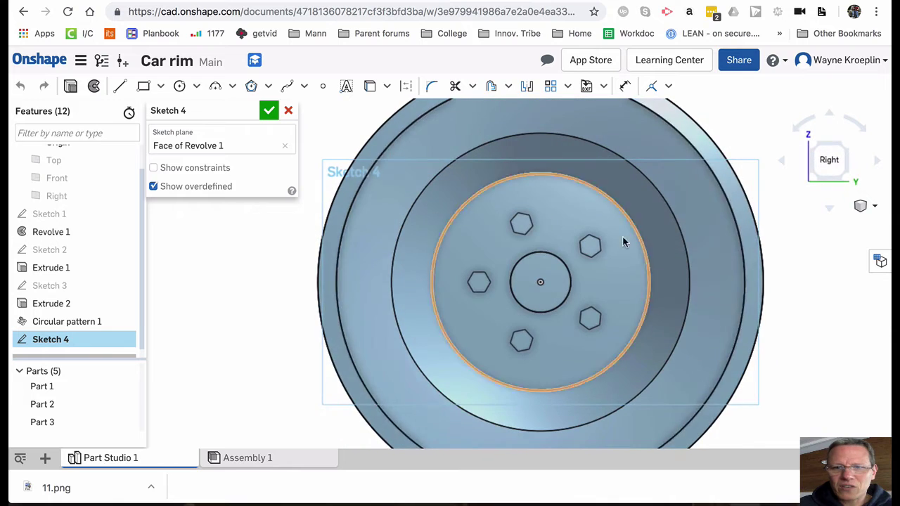
scroll(404, 238, "down", 3)
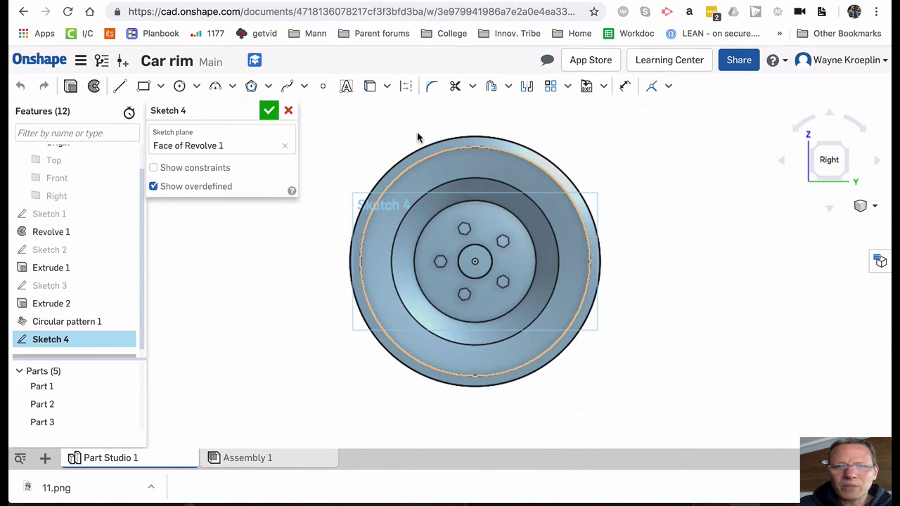
Sketch a closed trapezoid above the centre boss, about 1.82 in wide at its outer edge, and adjust its narrower inner edge.
left_click(118, 88)
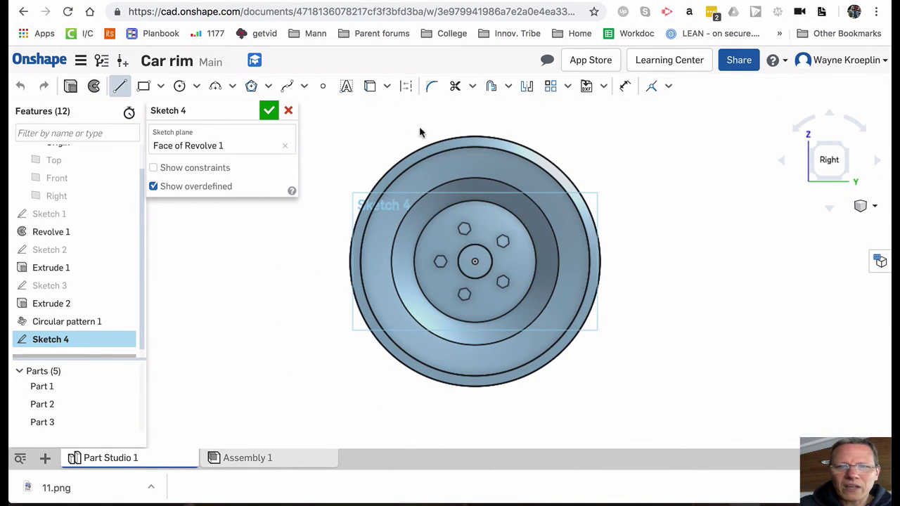
left_click(448, 161)
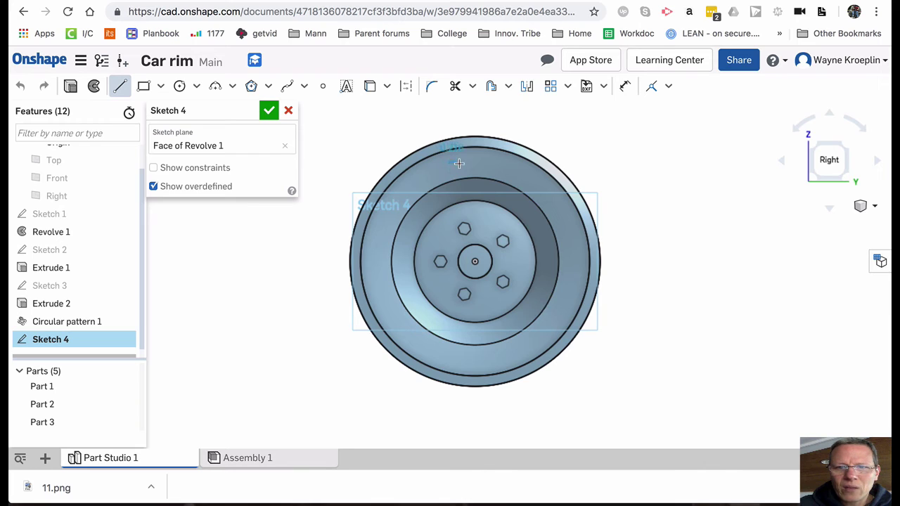
left_click(500, 163)
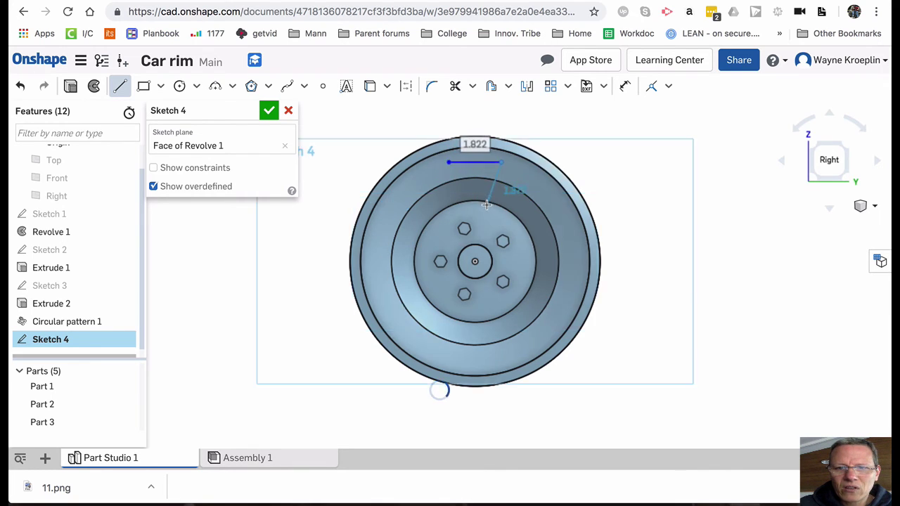
left_click(485, 211)
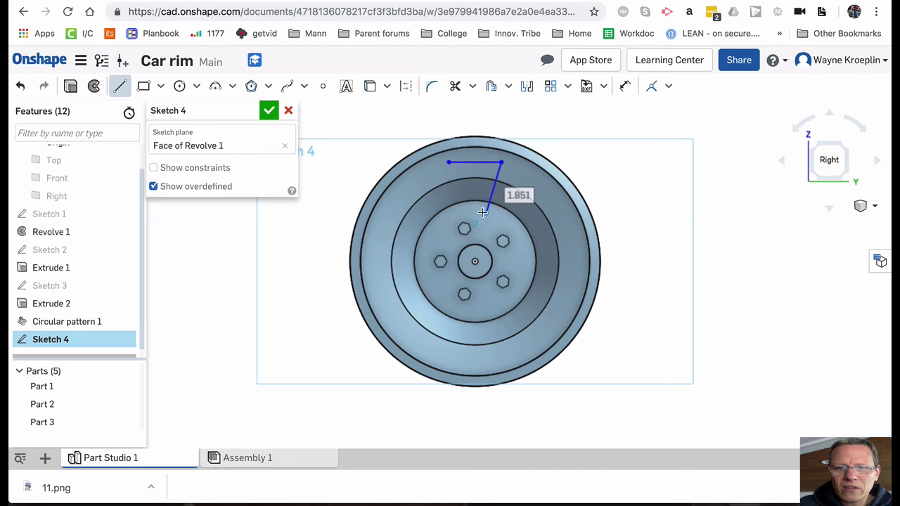
left_click(459, 211)
left_click(449, 163)
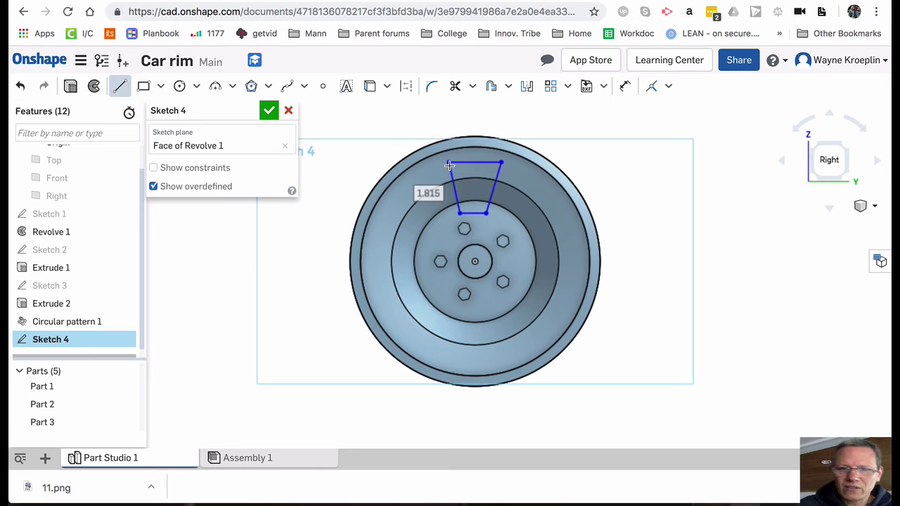
key("Escape")
left_click_drag(464, 214, 465, 210)
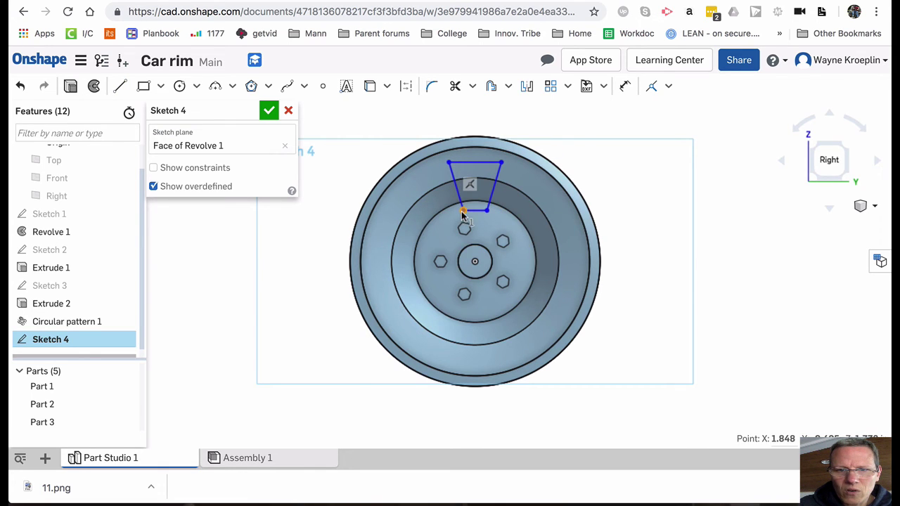
left_click(462, 211)
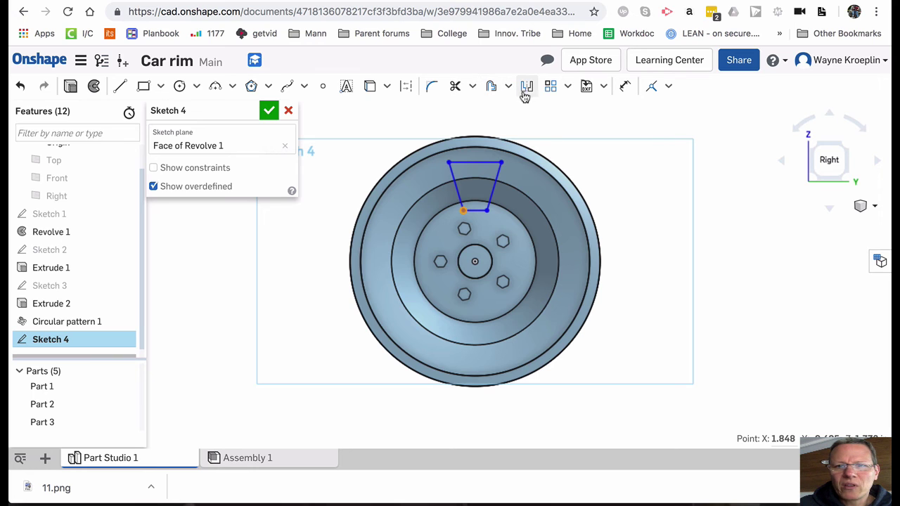
Create a circular sketch pattern of the trapezoid's four edges about the wheel centre with 5 instances, and finish the sketch.
left_click(566, 90)
left_click(572, 133)
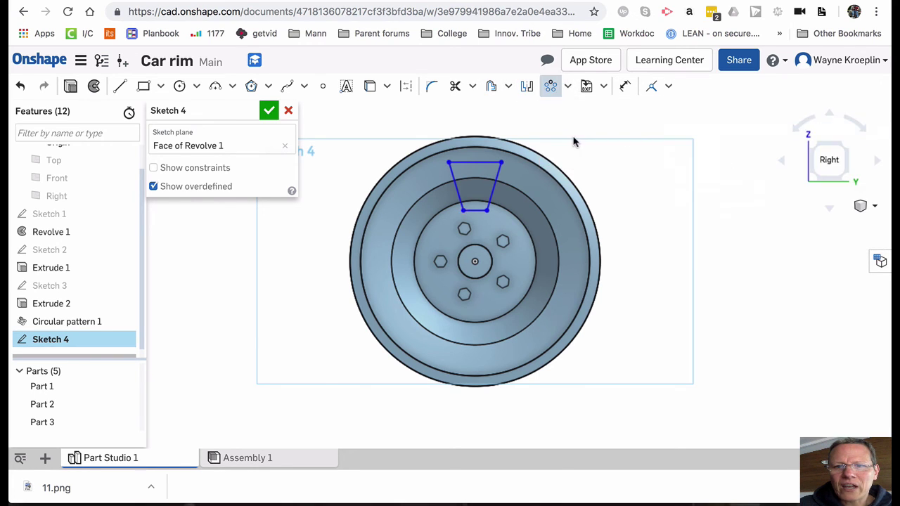
left_click(496, 185)
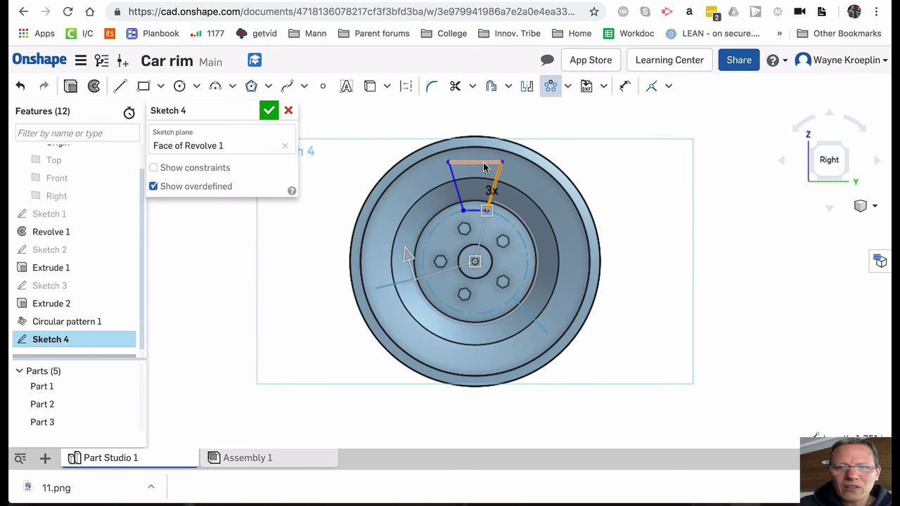
left_click(482, 163)
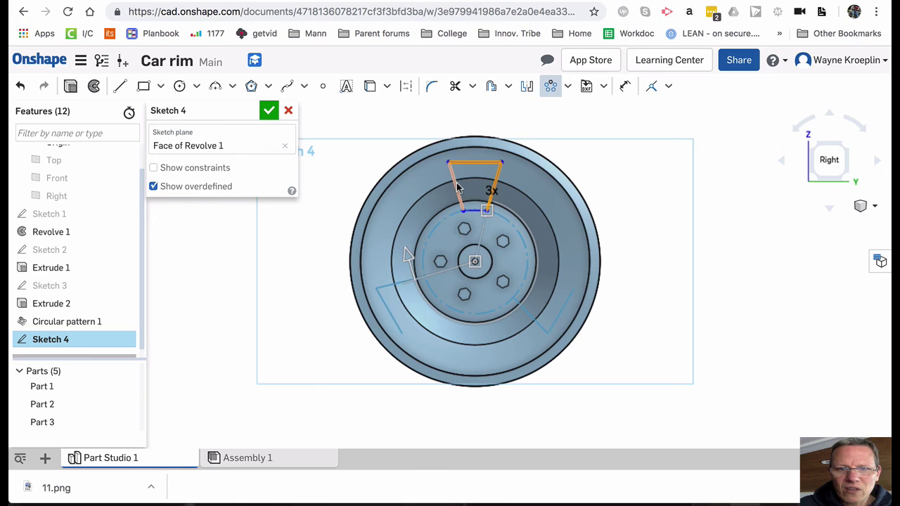
left_click(455, 186)
left_click(473, 210)
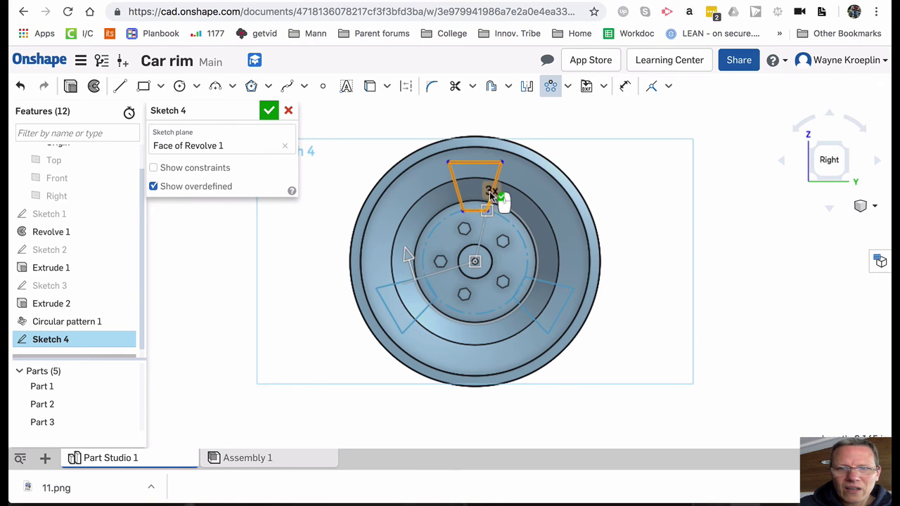
left_click(490, 190)
type("4")
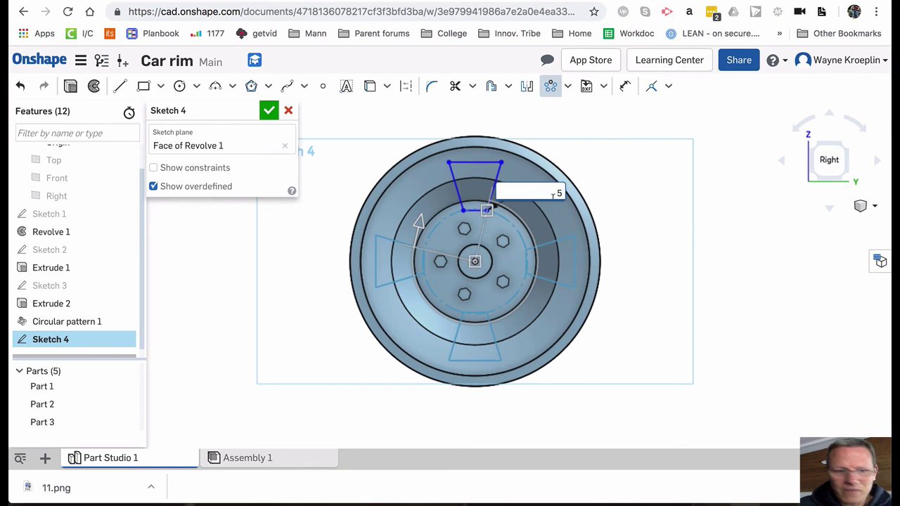
key("Return")
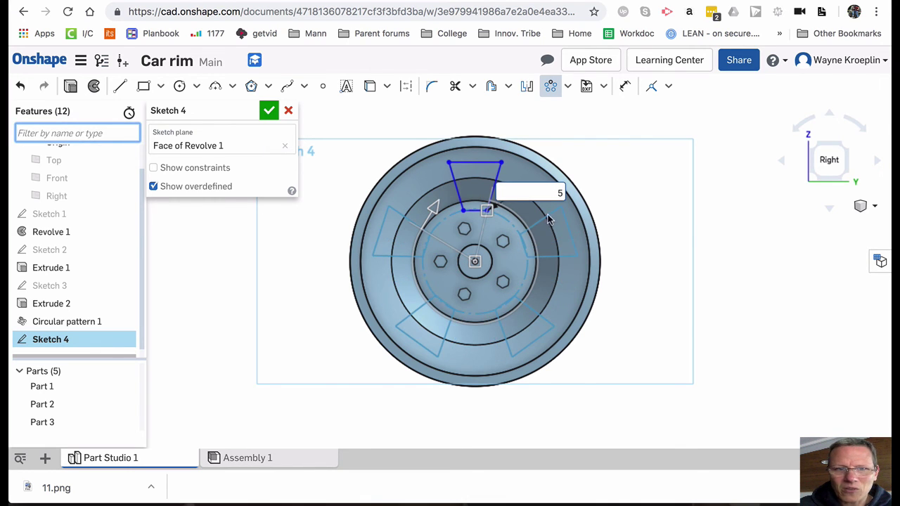
left_click(269, 110)
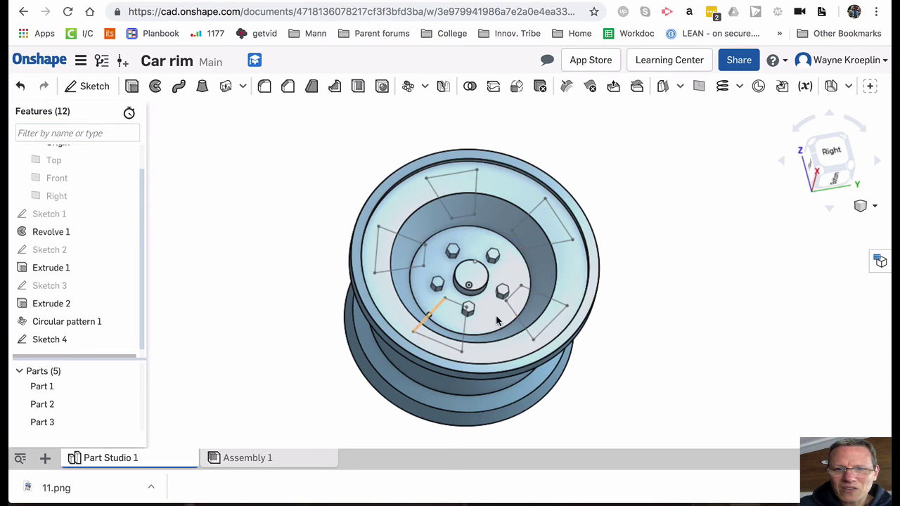
Cut the five trapezoidal regions of Sketch 4 into the rim with a blind Remove extrude 5.53 in deep, merging with all.
left_click(538, 226)
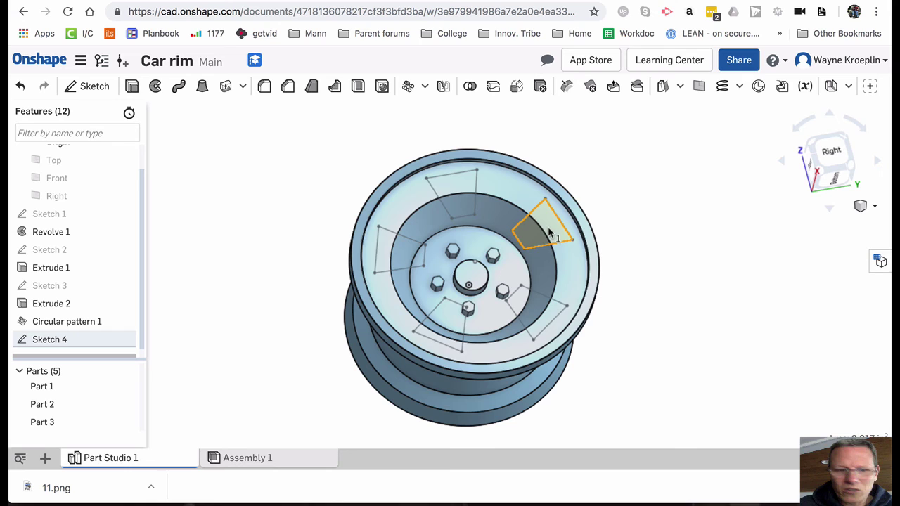
left_click(461, 191)
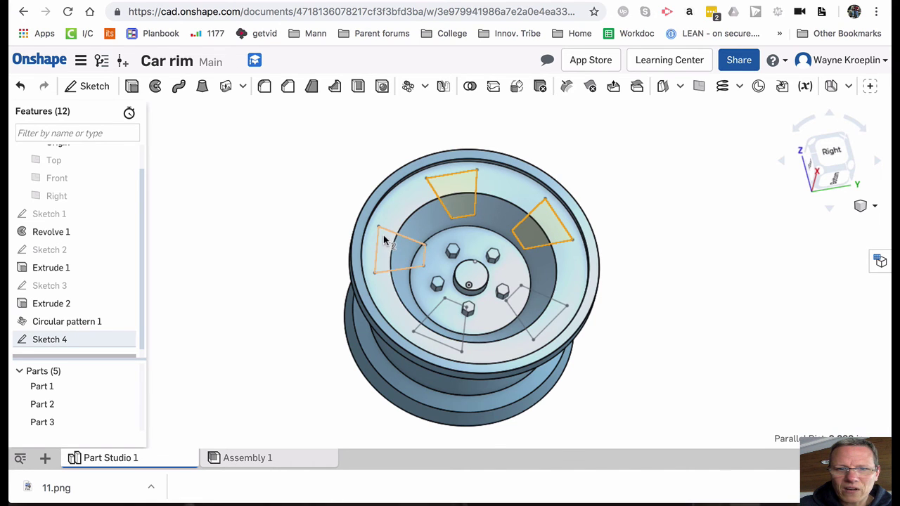
left_click(385, 267)
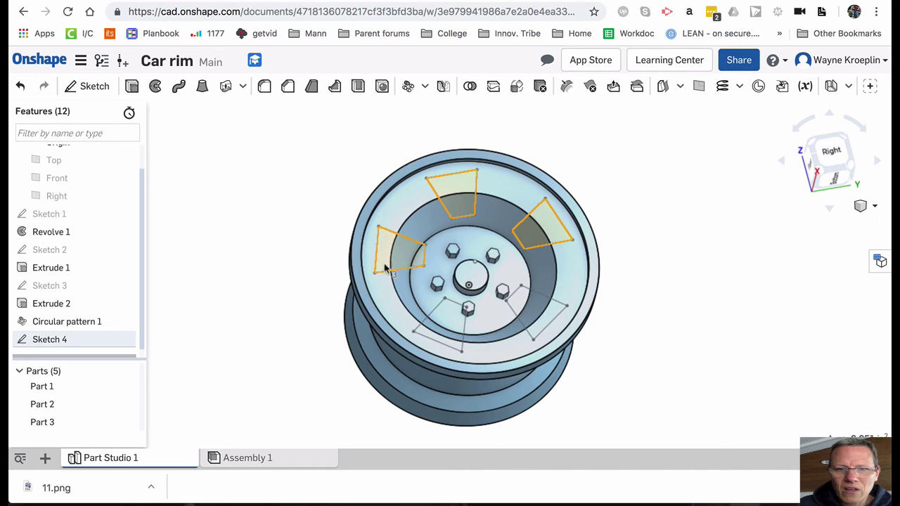
left_click(450, 312)
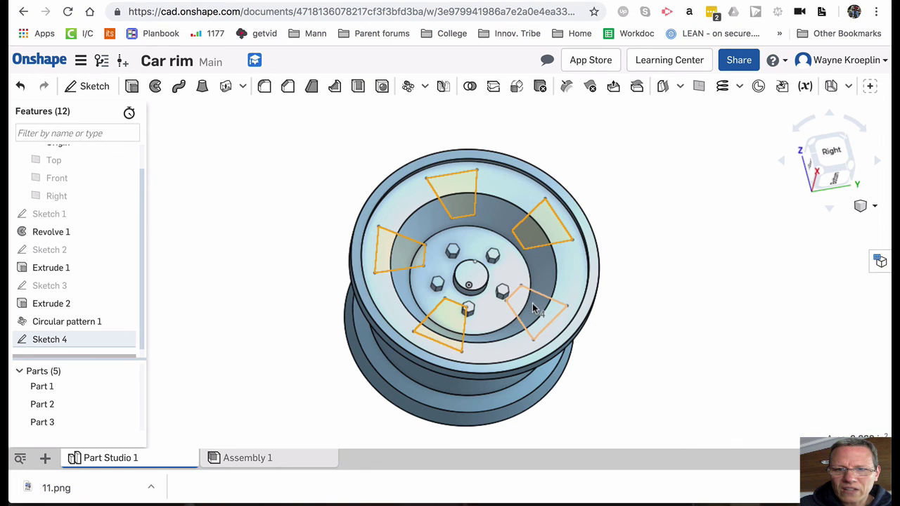
left_click(532, 307)
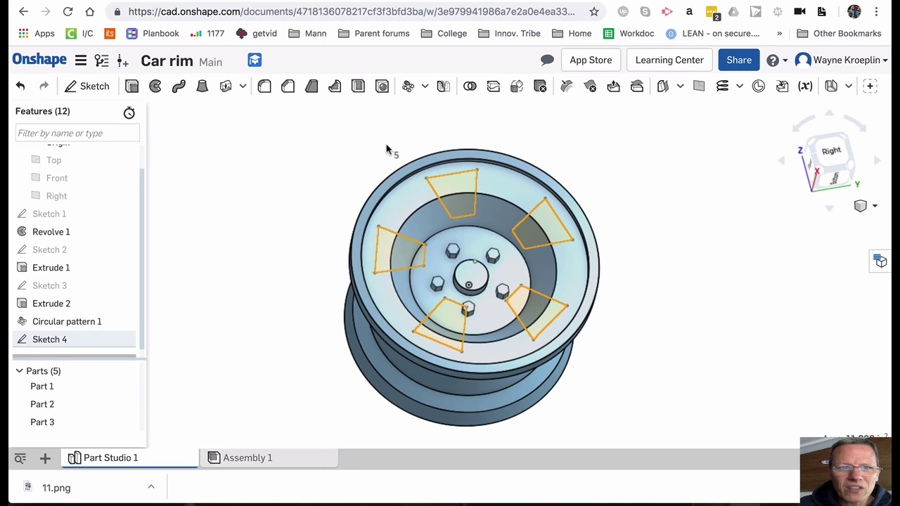
left_click(132, 86)
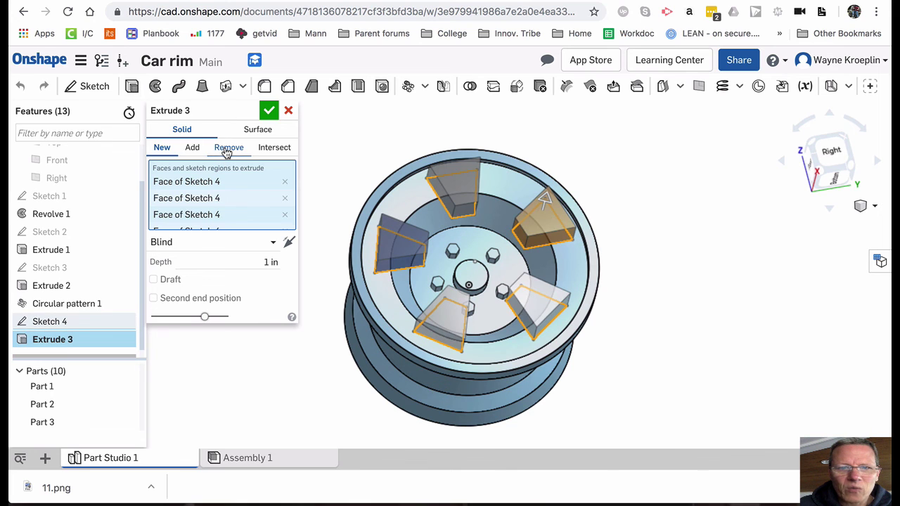
left_click(225, 149)
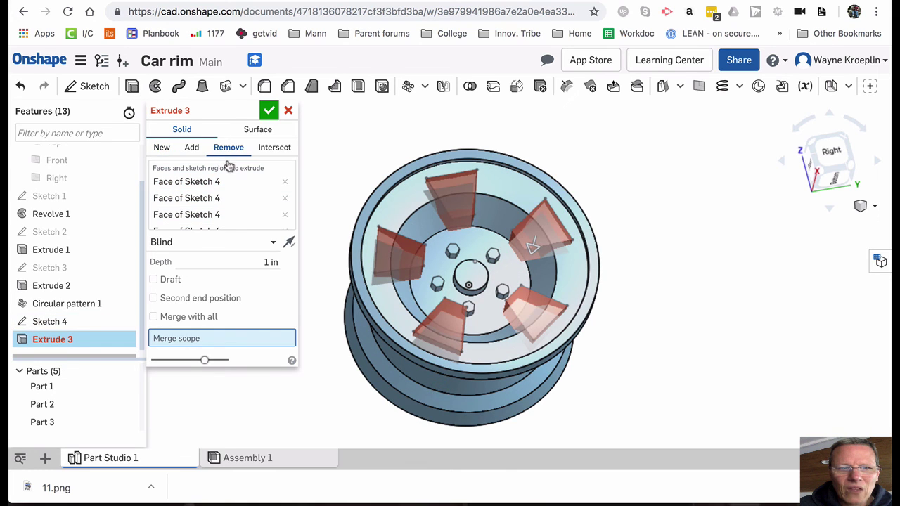
left_click(273, 243)
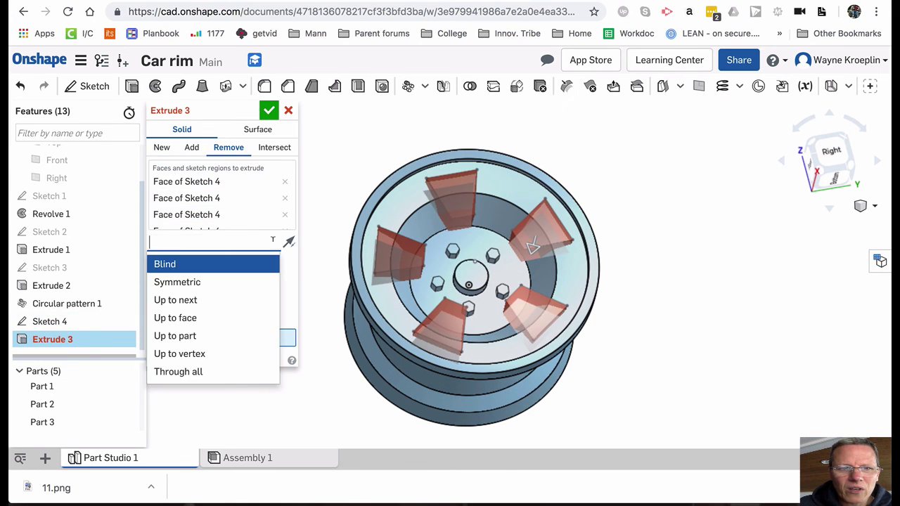
left_click(179, 372)
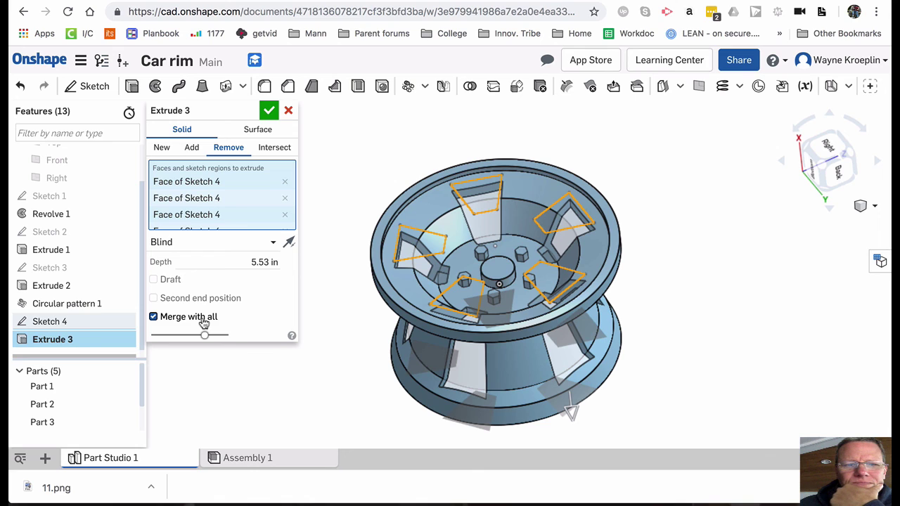
left_click(269, 110)
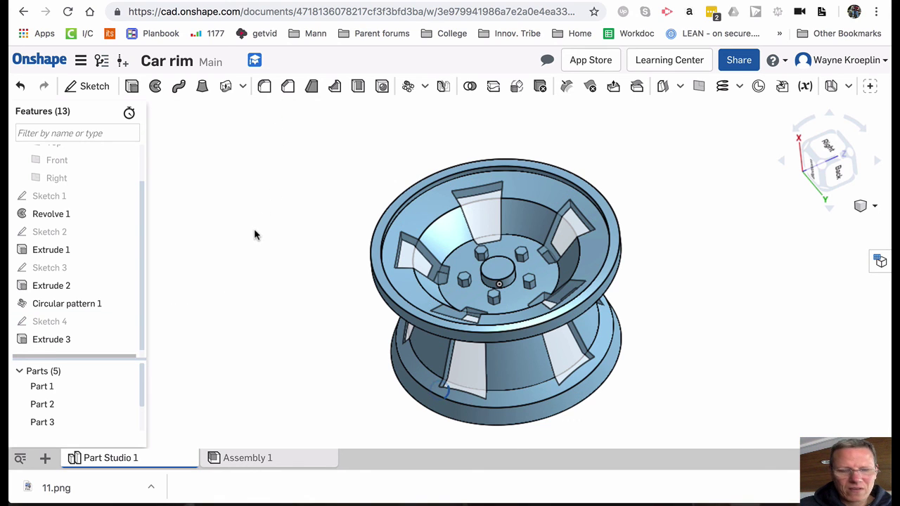
right_click_drag(256, 227, 315, 128)
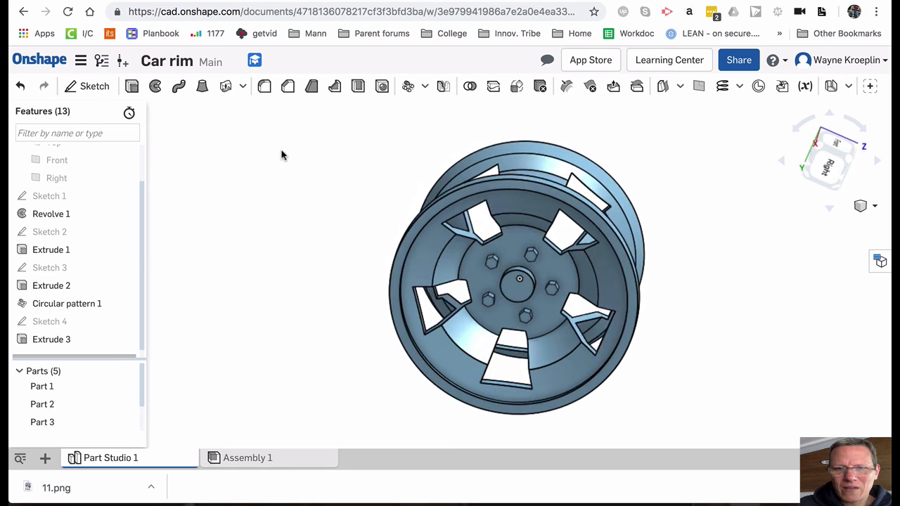
right_click_drag(279, 153, 606, 209)
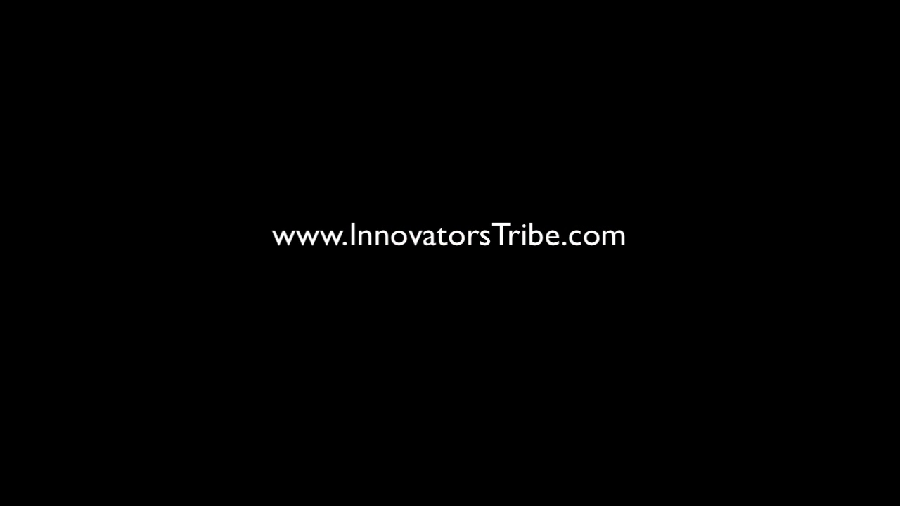